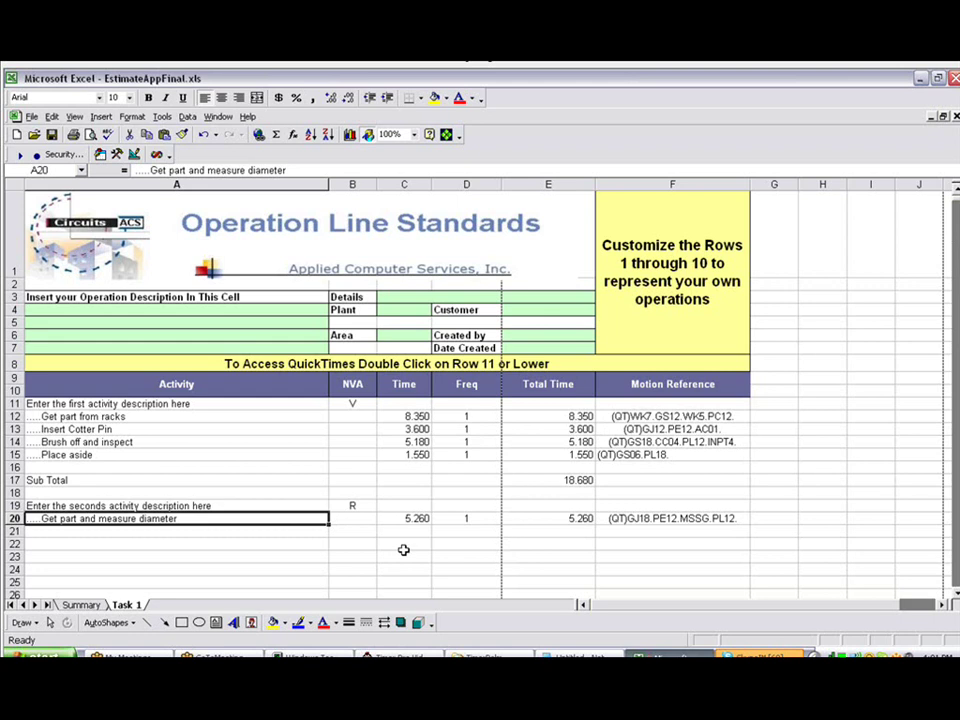
# Step: Code row 21 as GJ18.PE12, a jumbled 18-inch get and 12-inch exact-fit place, at 3.310
pyautogui.doubleClick(306, 530)
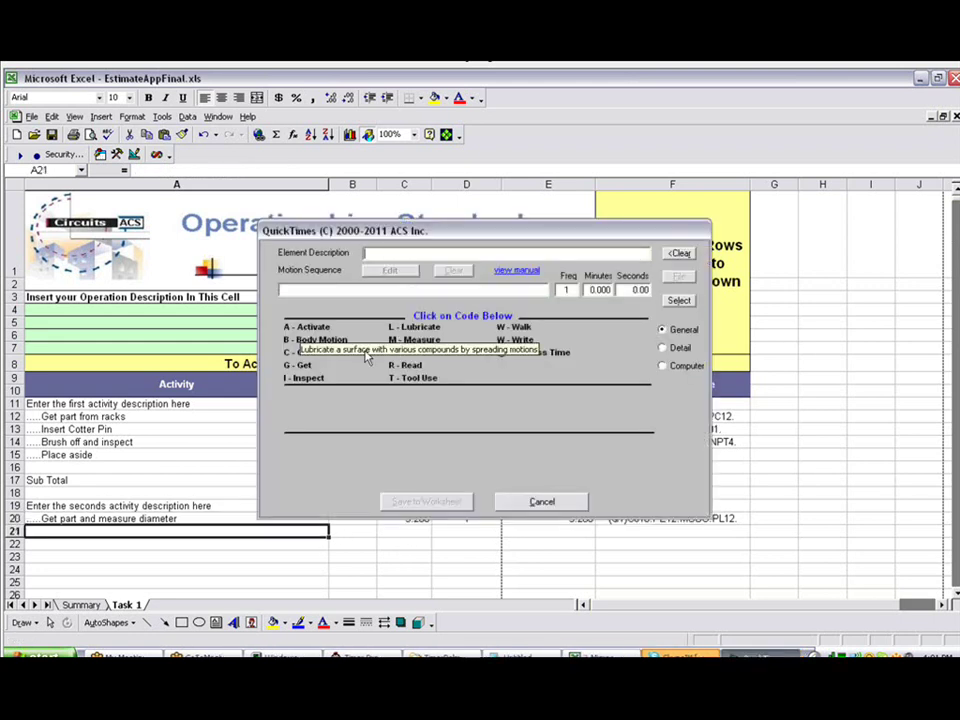
pyautogui.click(297, 368)
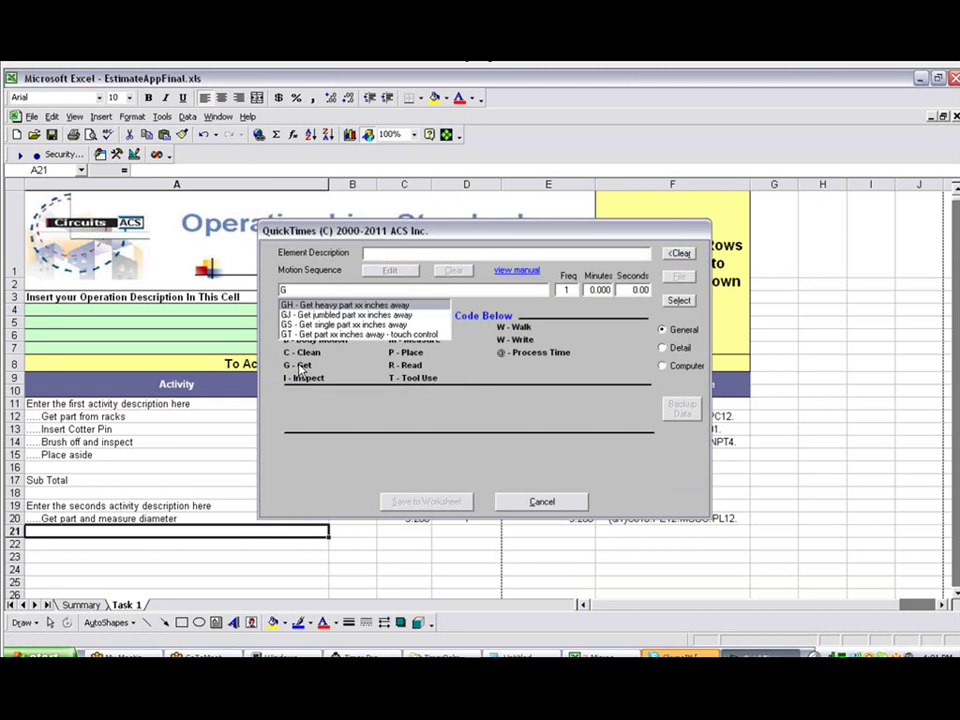
pyautogui.click(303, 316)
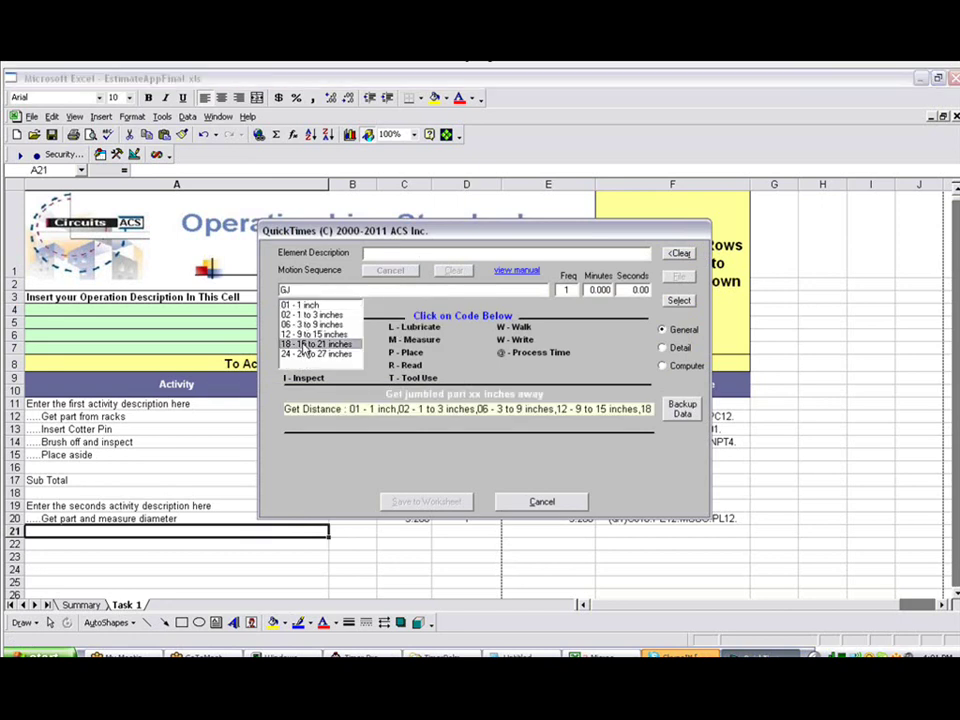
pyautogui.click(320, 347)
pyautogui.click(390, 352)
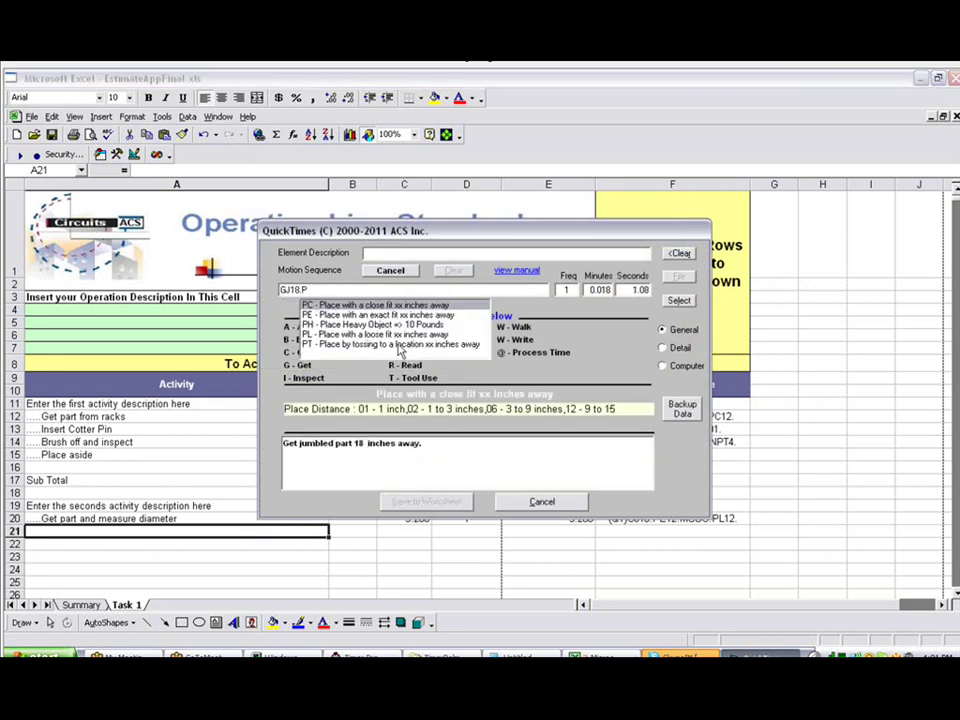
pyautogui.click(360, 315)
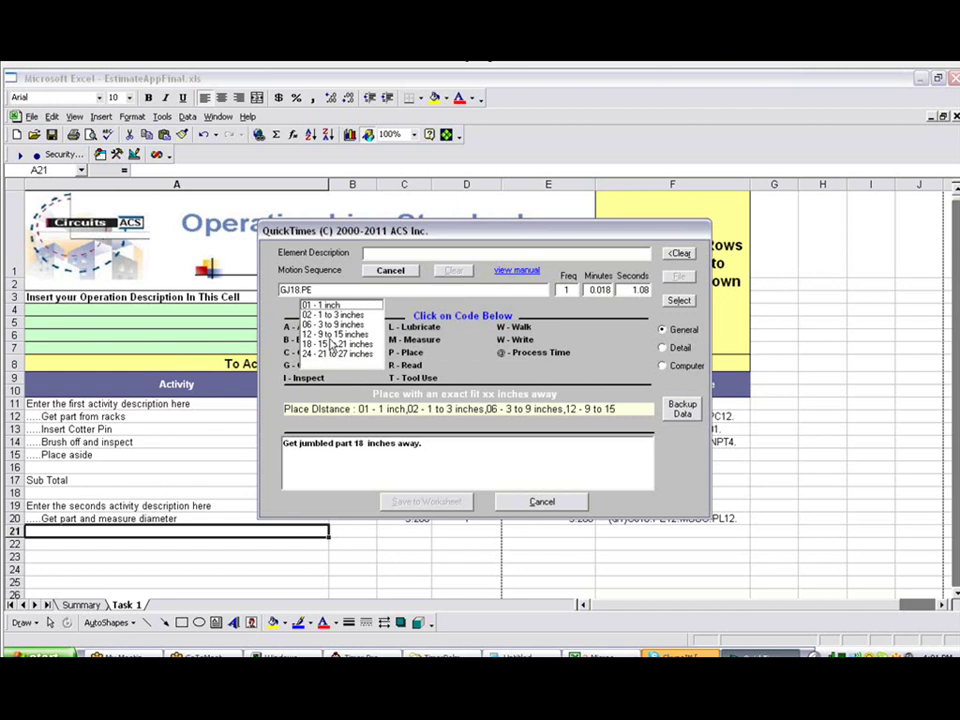
pyautogui.click(320, 332)
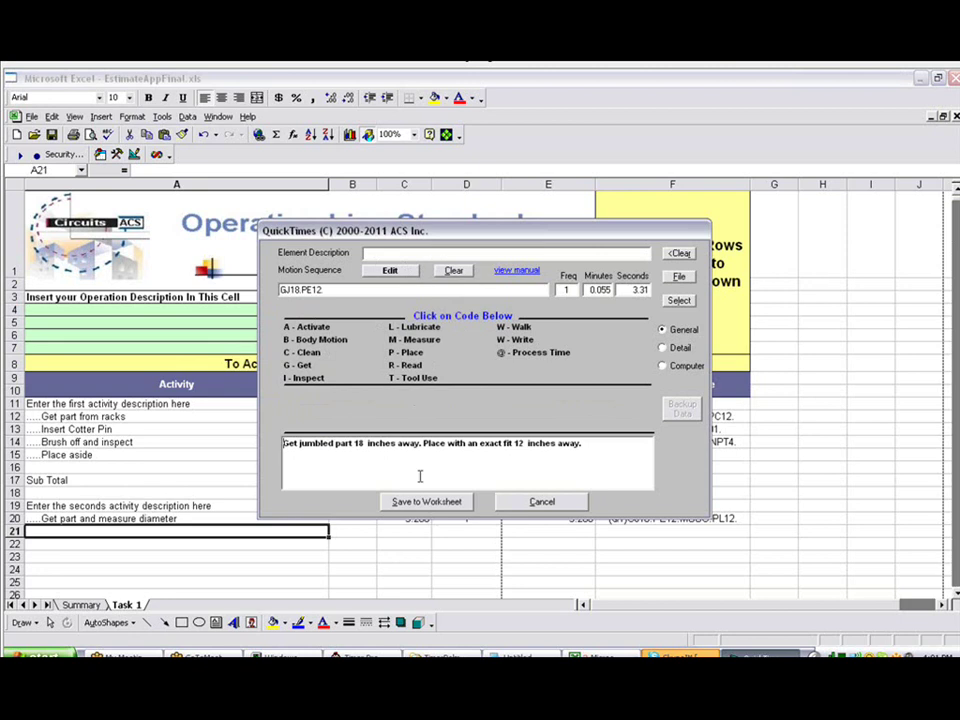
pyautogui.click(444, 503)
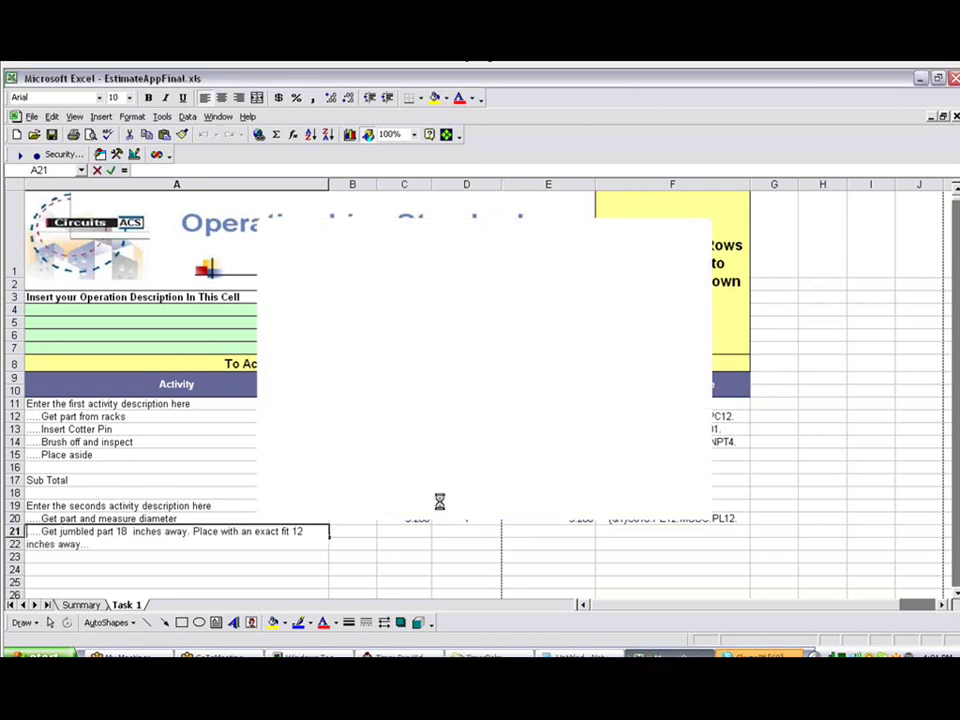
# Step: Append a 3-pace walk (WK3) to row 21's GJ18.PE12 sequence, raising its time to 4.930
pyautogui.doubleClick(178, 533)
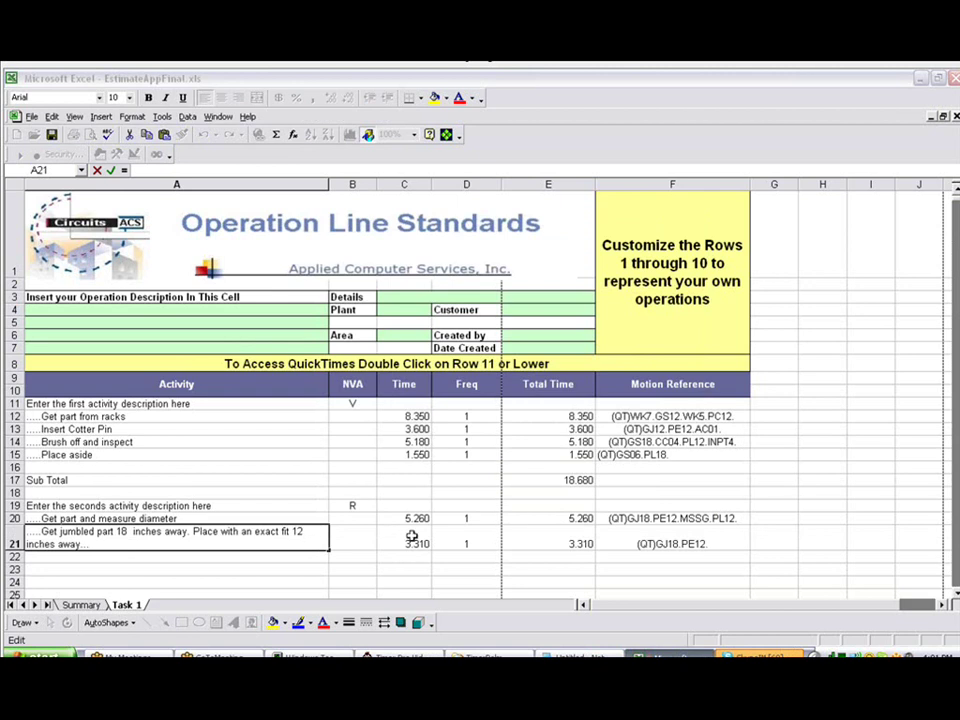
pyautogui.doubleClick(411, 537)
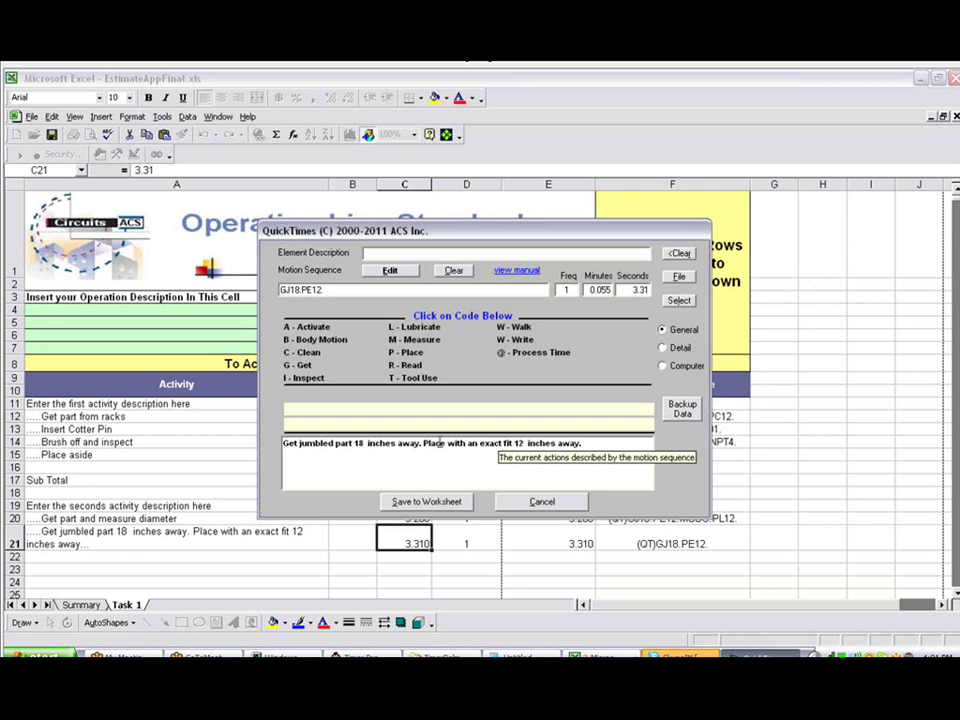
pyautogui.click(518, 330)
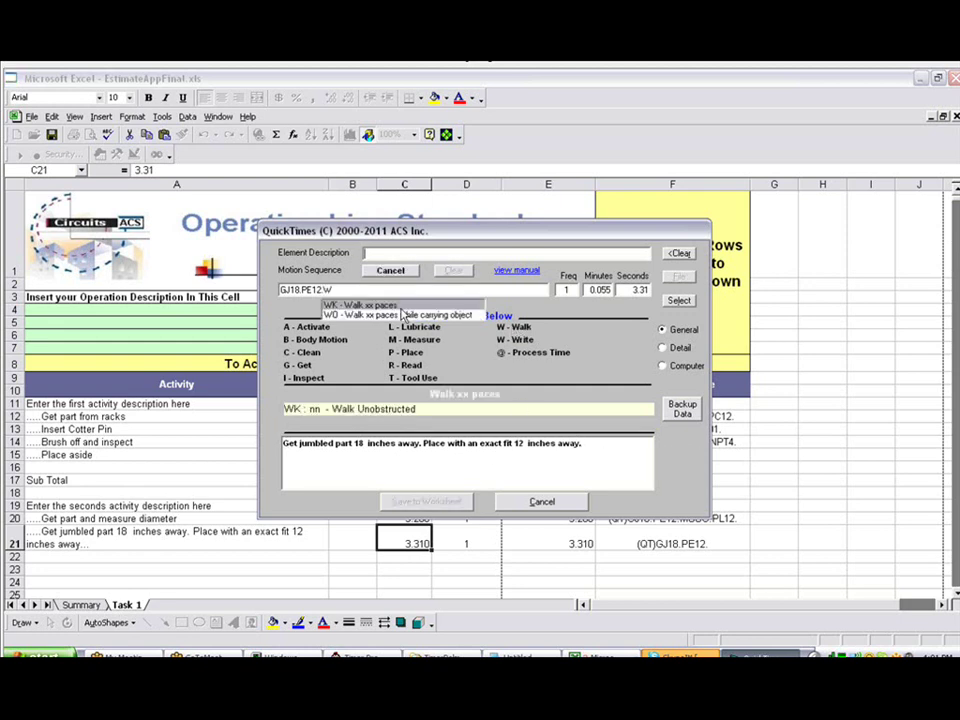
pyautogui.click(440, 305)
pyautogui.click(450, 380)
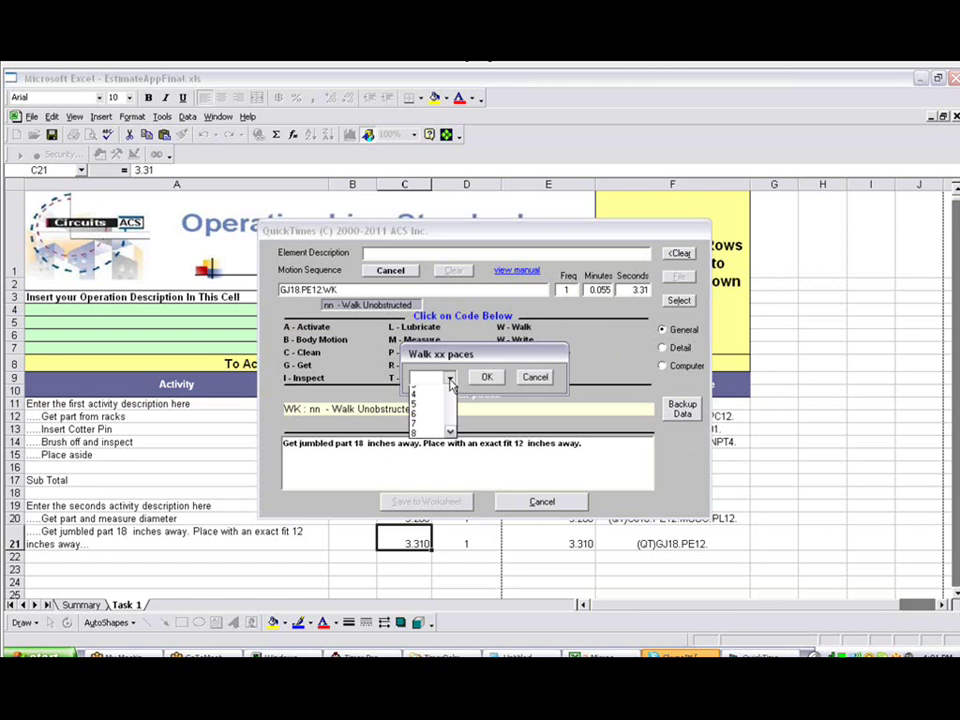
pyautogui.click(428, 413)
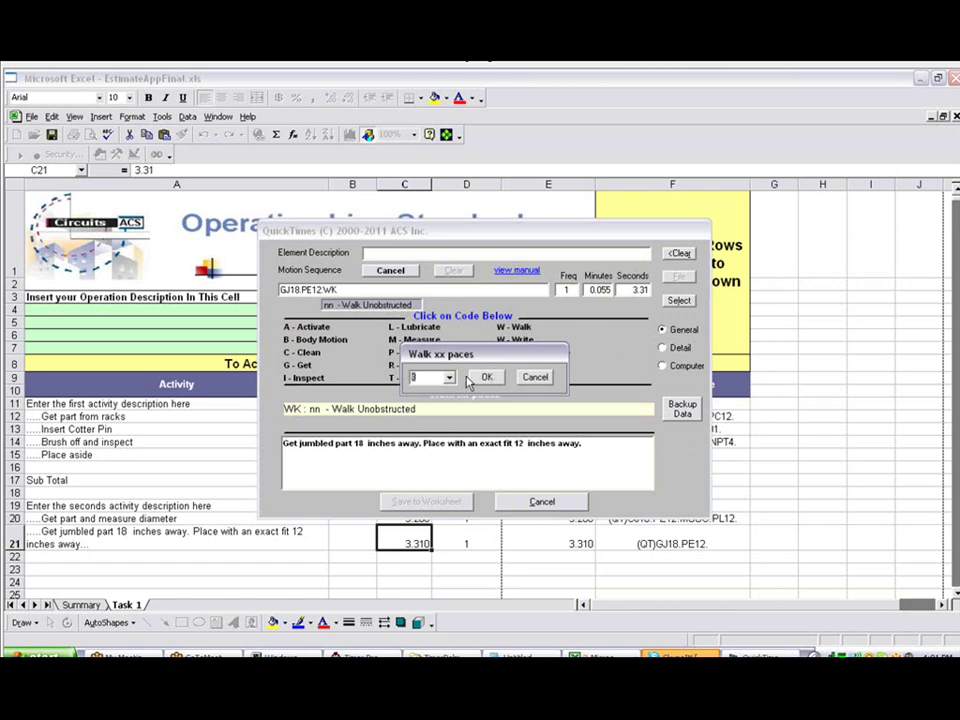
pyautogui.click(488, 379)
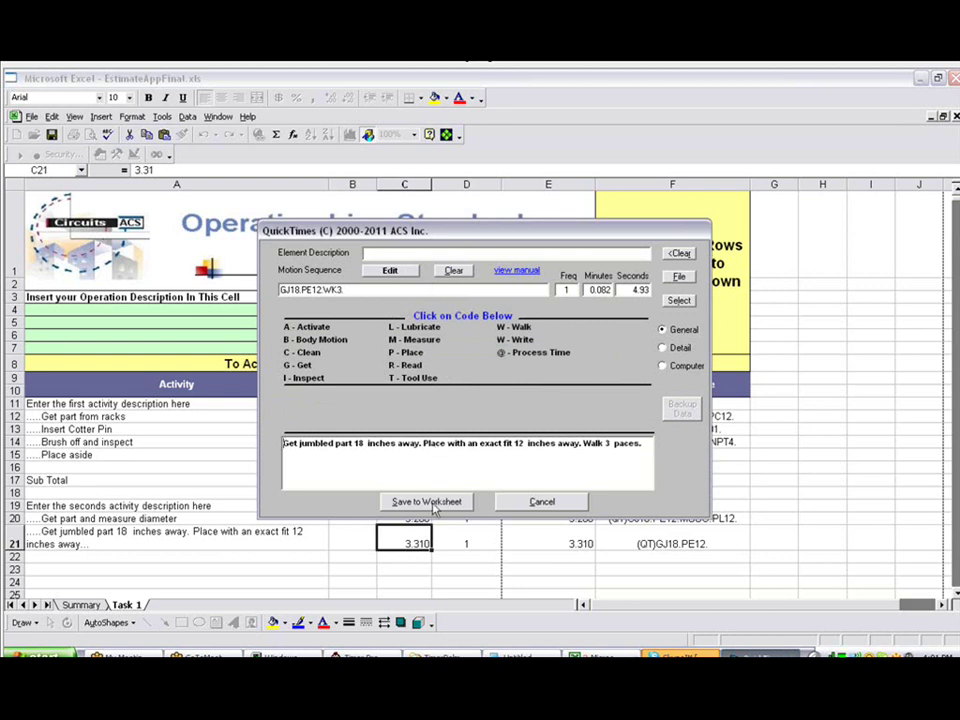
pyautogui.click(427, 502)
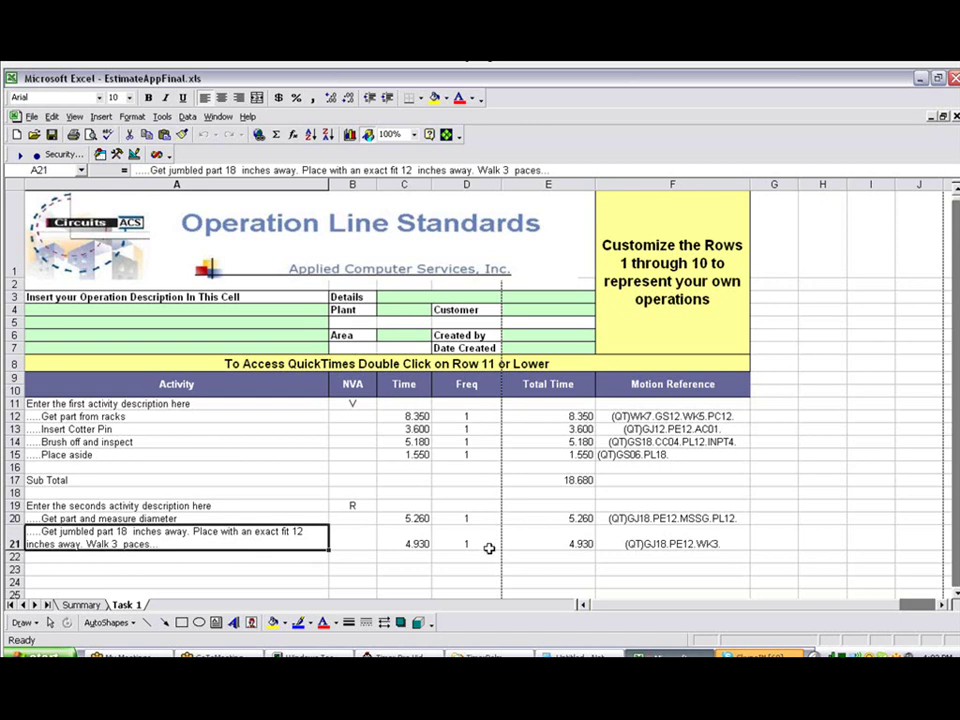
pyautogui.click(88, 605)
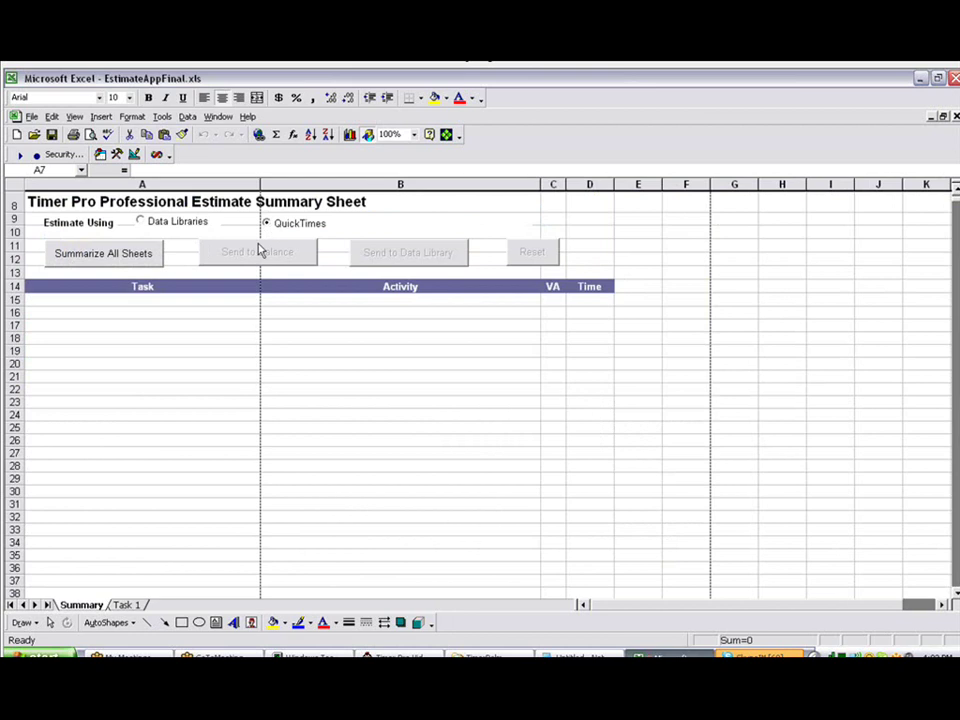
pyautogui.click(126, 605)
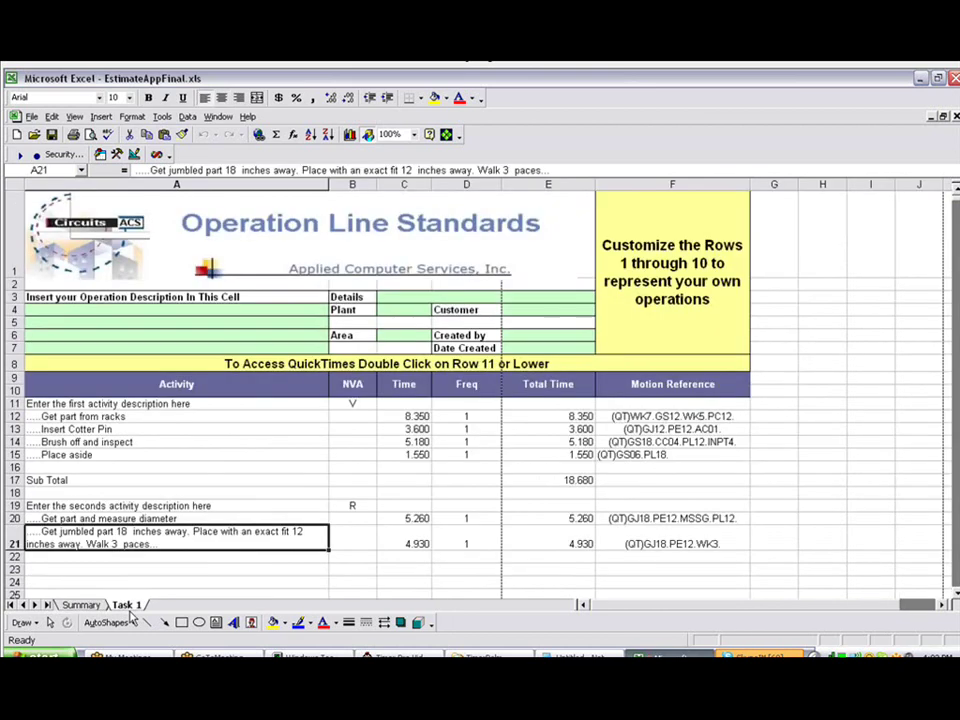
# Step: Start row 22's sequence with a 4-pace walk and an 18-inch heavy-part get (WK4.GH18)
pyautogui.doubleClick(319, 557)
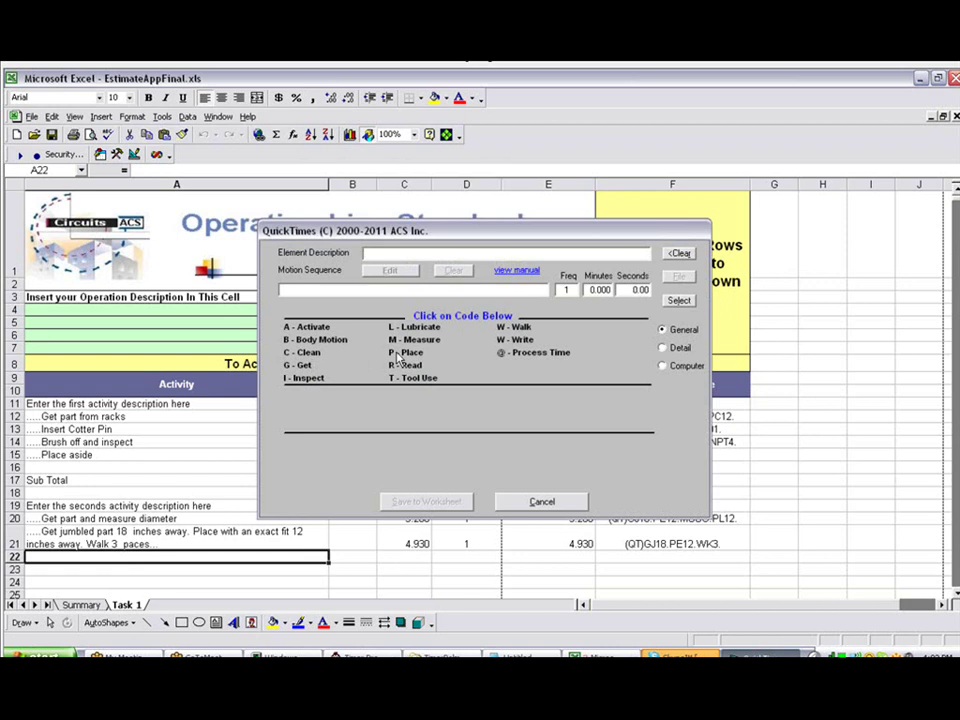
pyautogui.click(519, 337)
pyautogui.click(325, 304)
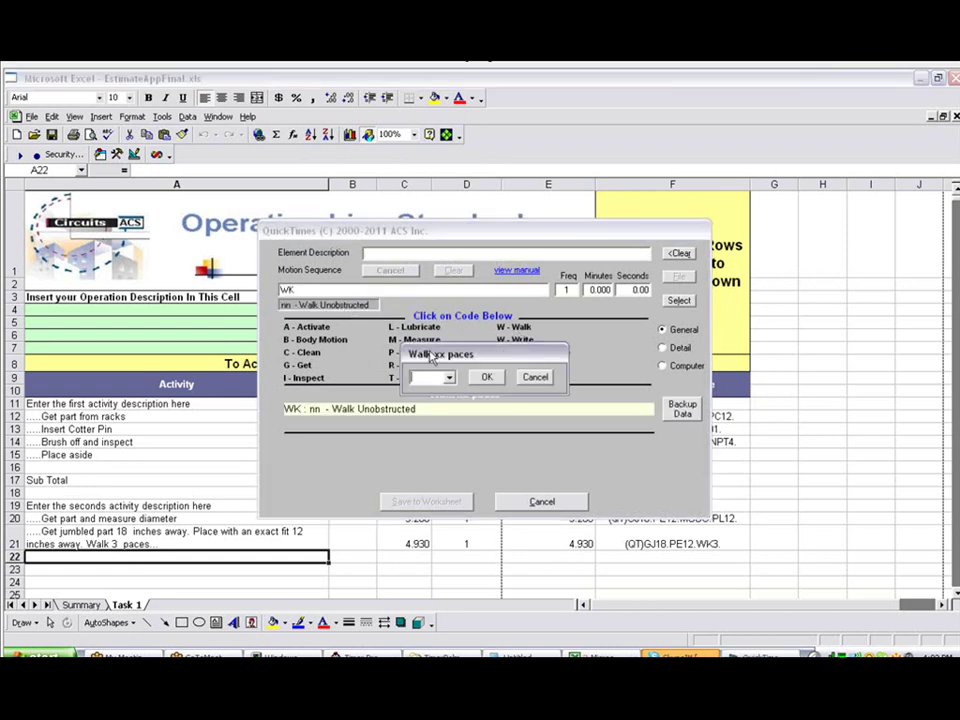
pyautogui.click(432, 377)
pyautogui.click(435, 419)
pyautogui.click(486, 377)
pyautogui.click(307, 367)
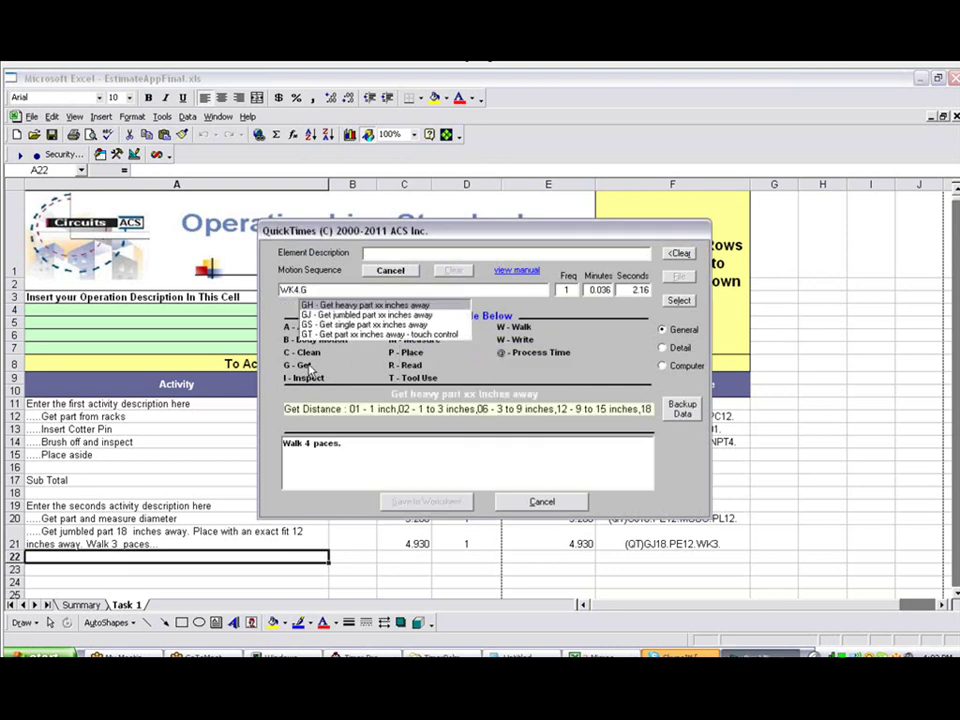
pyautogui.click(345, 306)
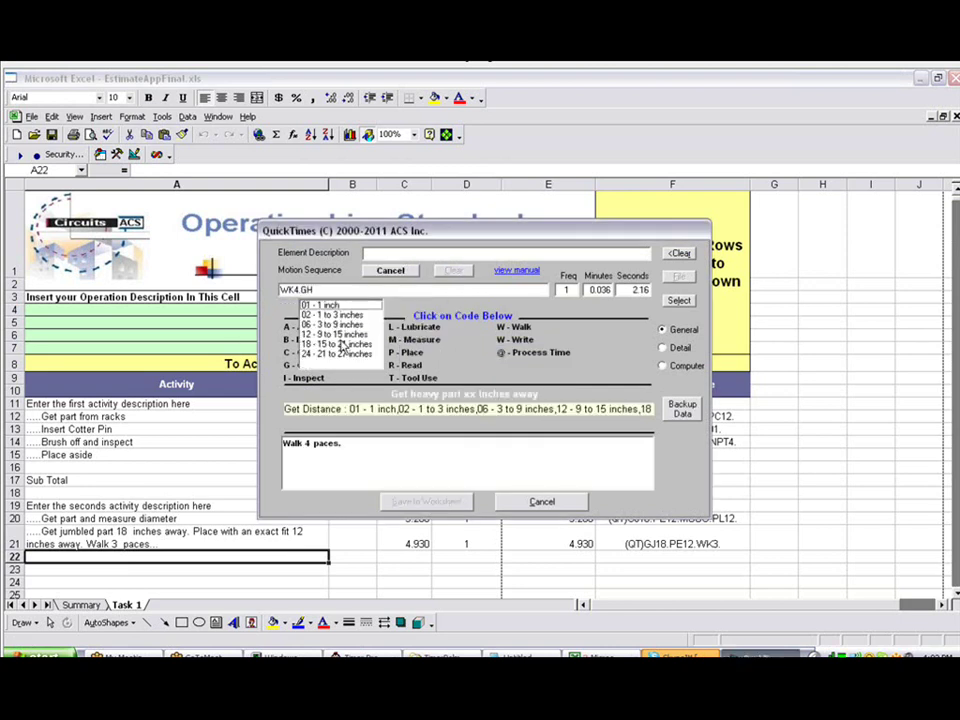
pyautogui.click(341, 344)
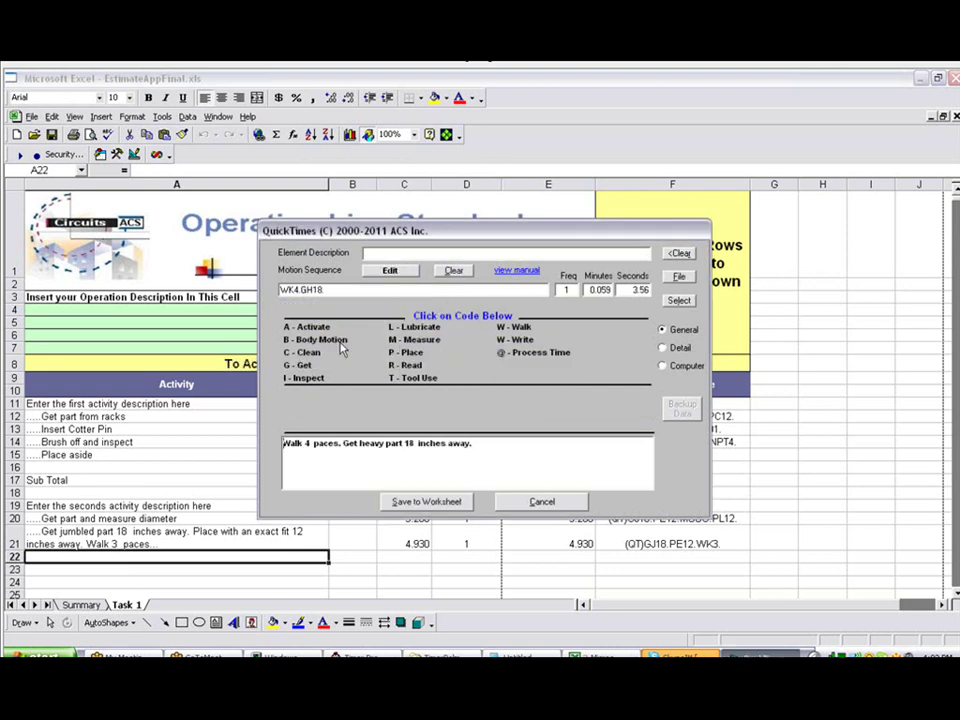
# Step: Add a 4-pace carried walk and 25-pound heavy placement, saving 'Get part from shelf' at 7.820
pyautogui.click(519, 330)
pyautogui.click(385, 313)
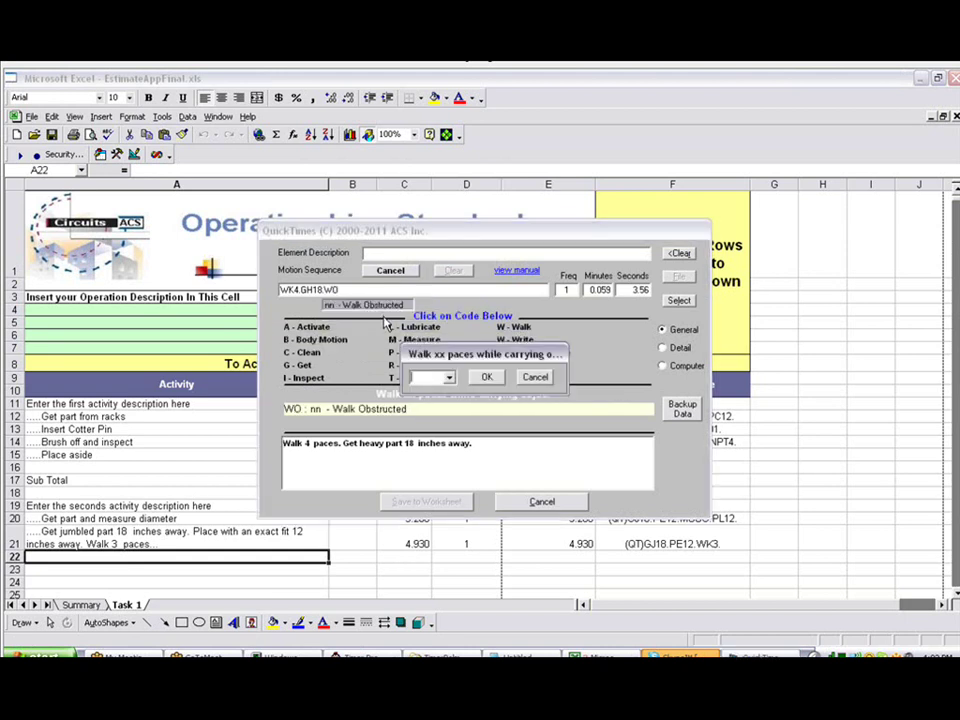
pyautogui.click(449, 377)
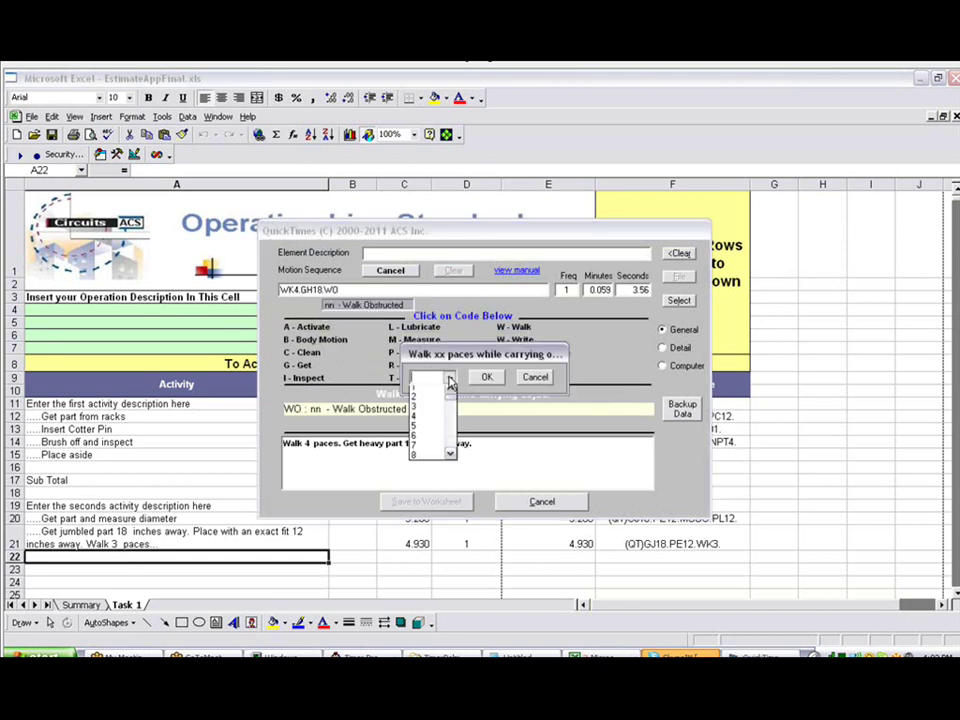
pyautogui.click(429, 428)
pyautogui.click(487, 377)
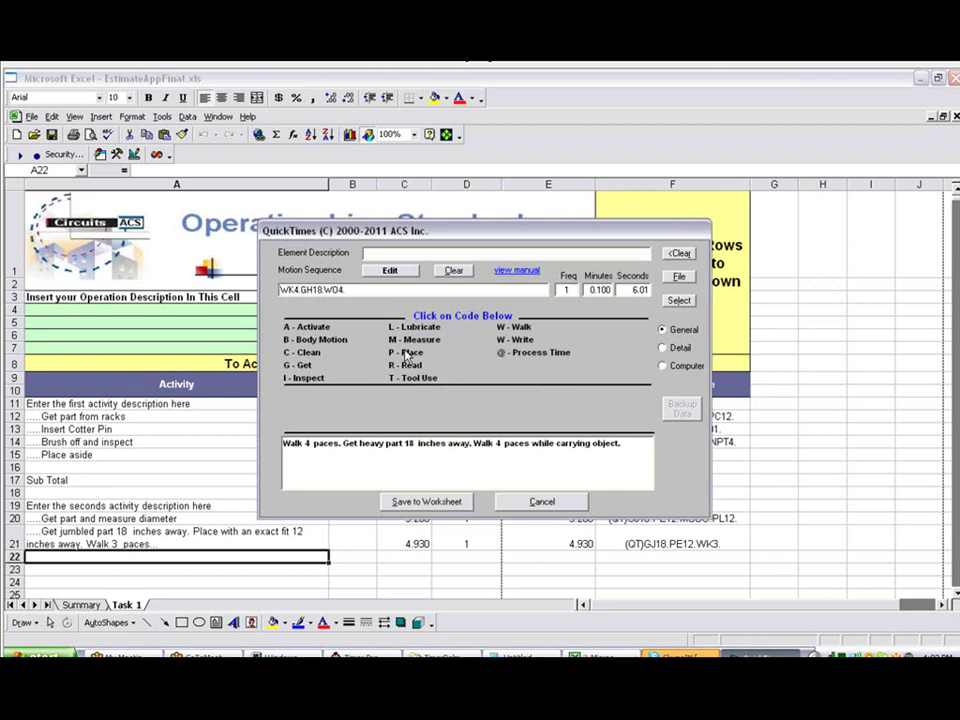
pyautogui.click(406, 355)
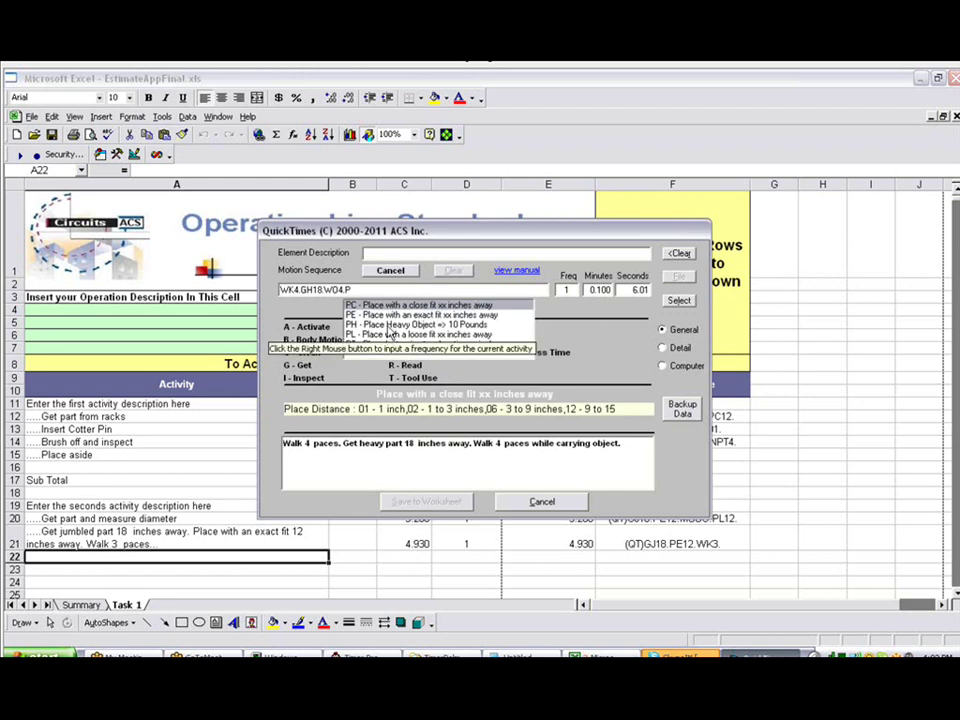
pyautogui.click(390, 324)
pyautogui.click(420, 334)
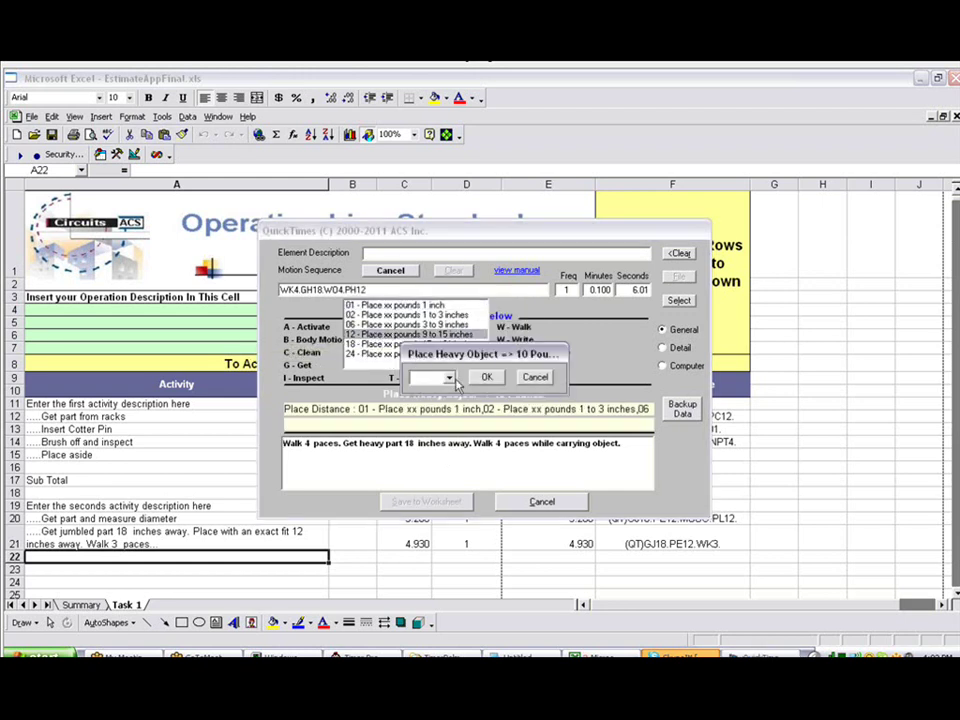
pyautogui.click(450, 378)
pyautogui.click(430, 421)
pyautogui.click(490, 378)
pyautogui.write('Get part from shelf')
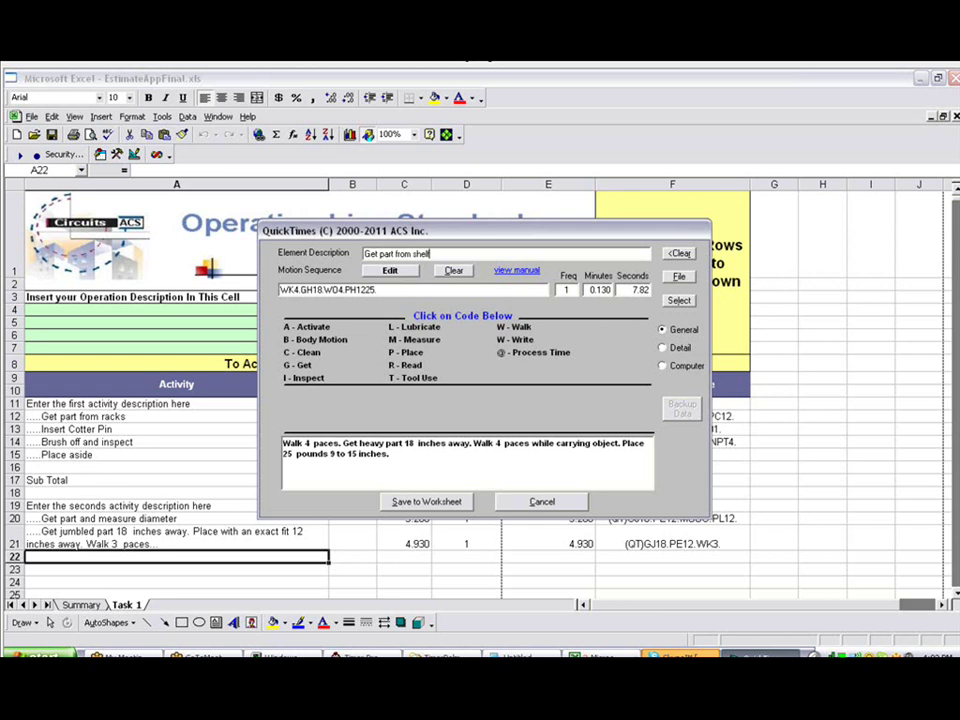
pyautogui.click(432, 502)
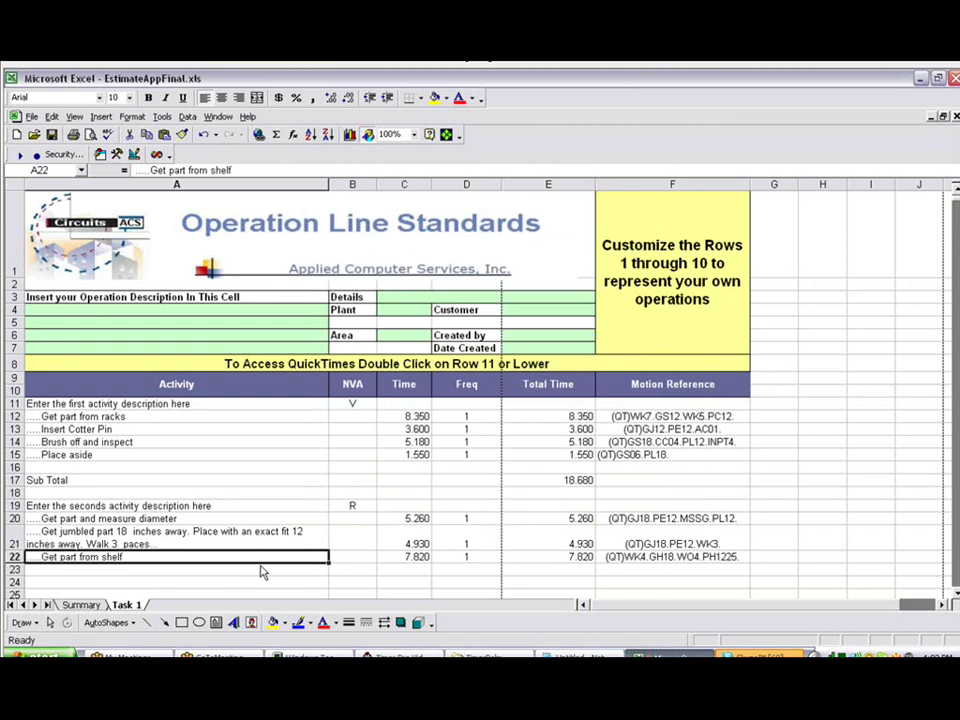
# Step: Set the Summary sheet to estimate from Data Libraries, then select row 23 on Task 1
pyautogui.click(82, 605)
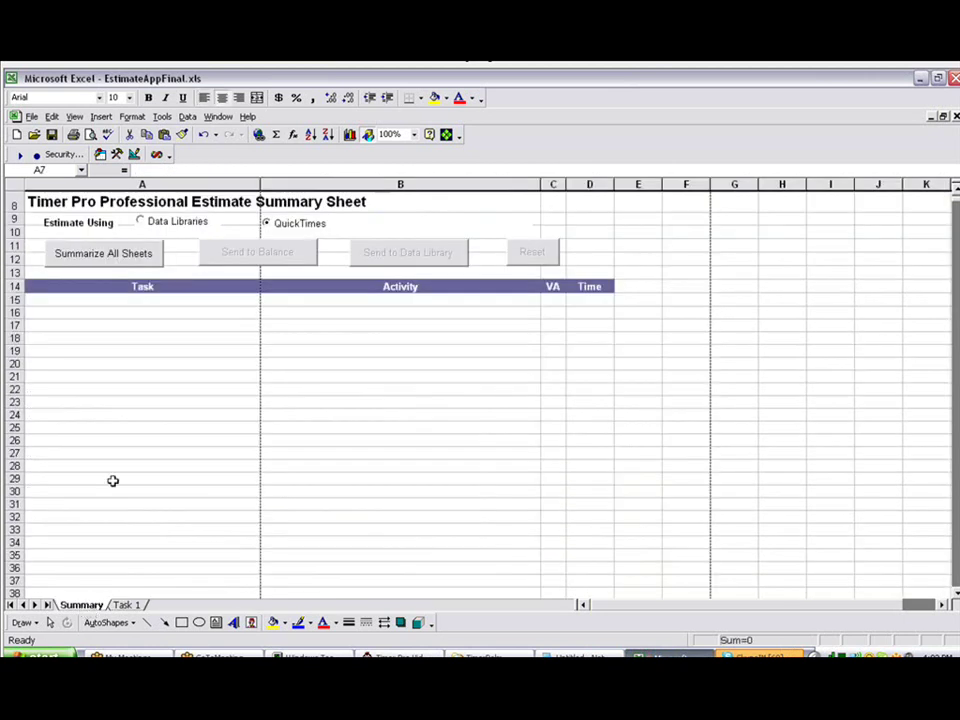
pyautogui.click(141, 223)
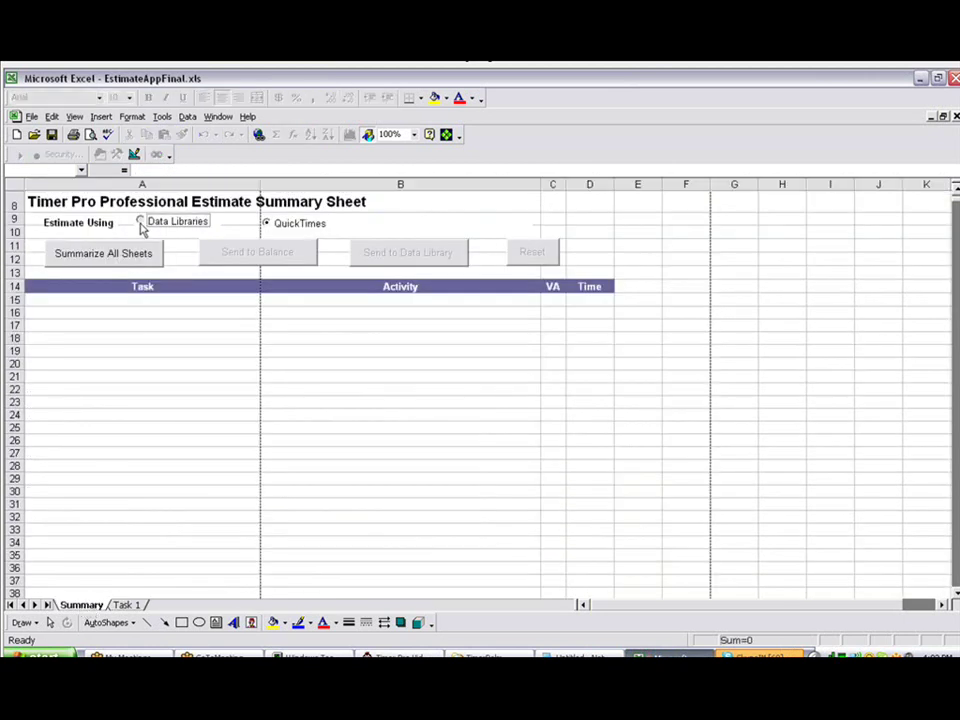
pyautogui.click(127, 605)
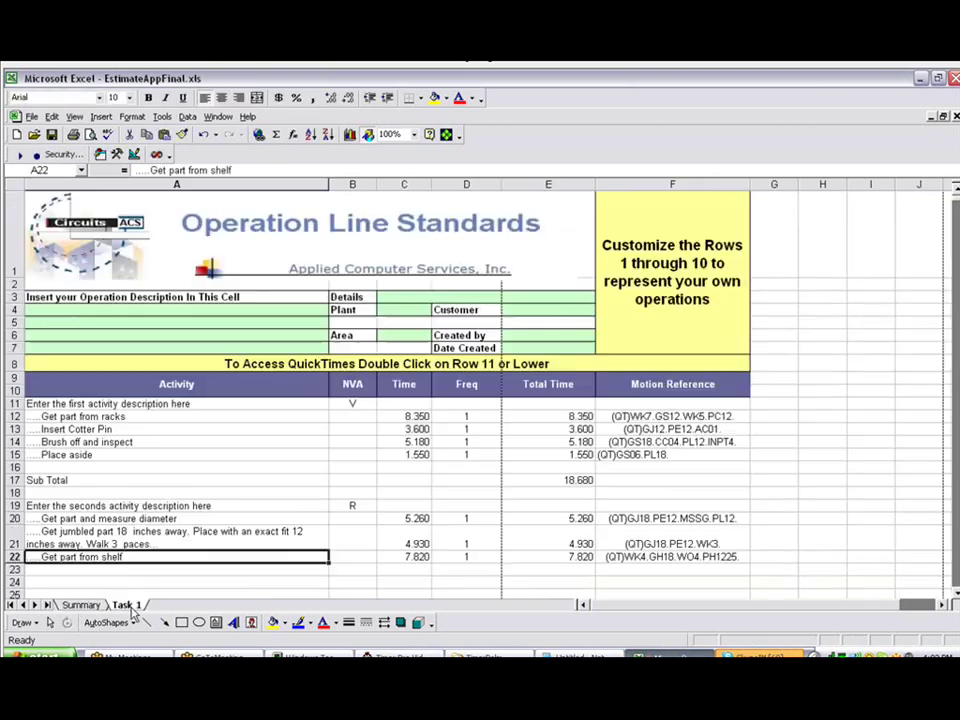
pyautogui.click(283, 571)
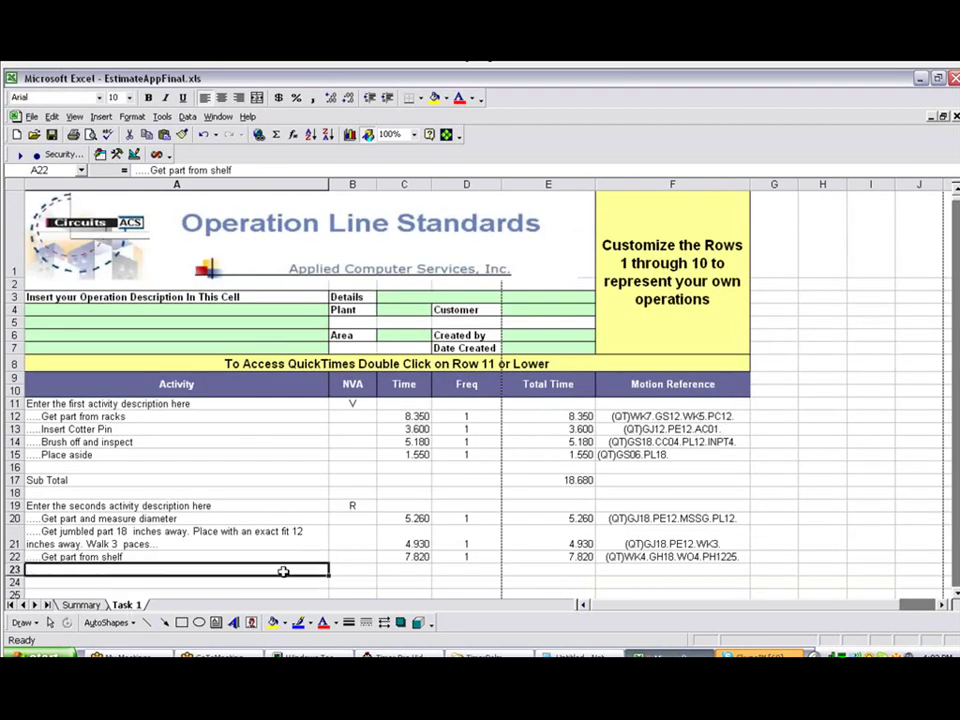
# Step: Open the data library for row 23, browse the library list, and keep Electrical and Electronics
pyautogui.doubleClick(284, 571)
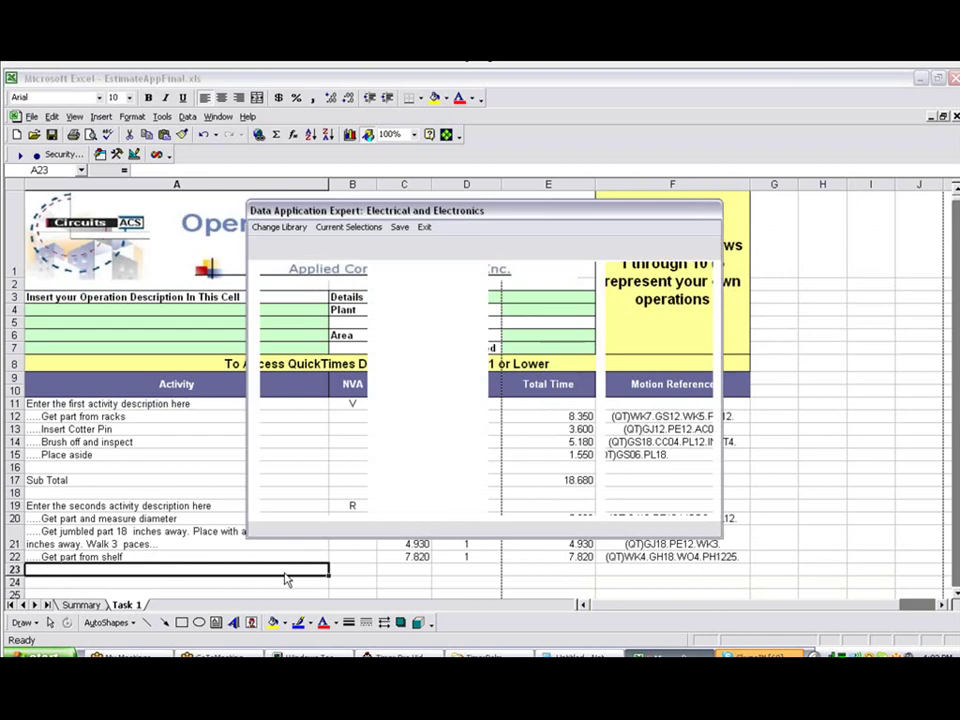
pyautogui.click(425, 572)
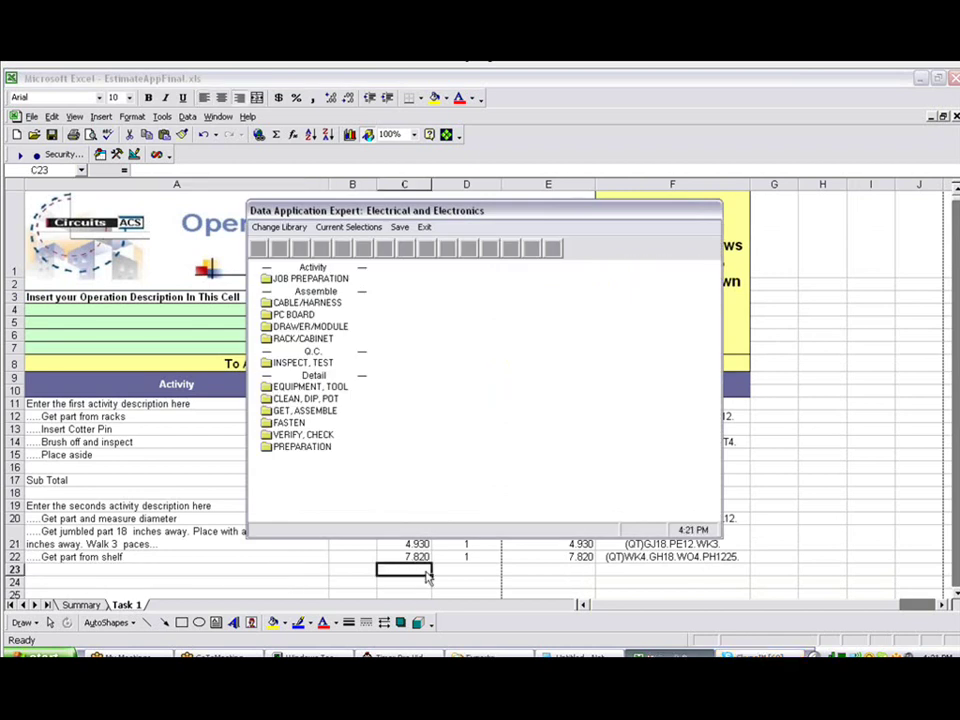
pyautogui.click(282, 227)
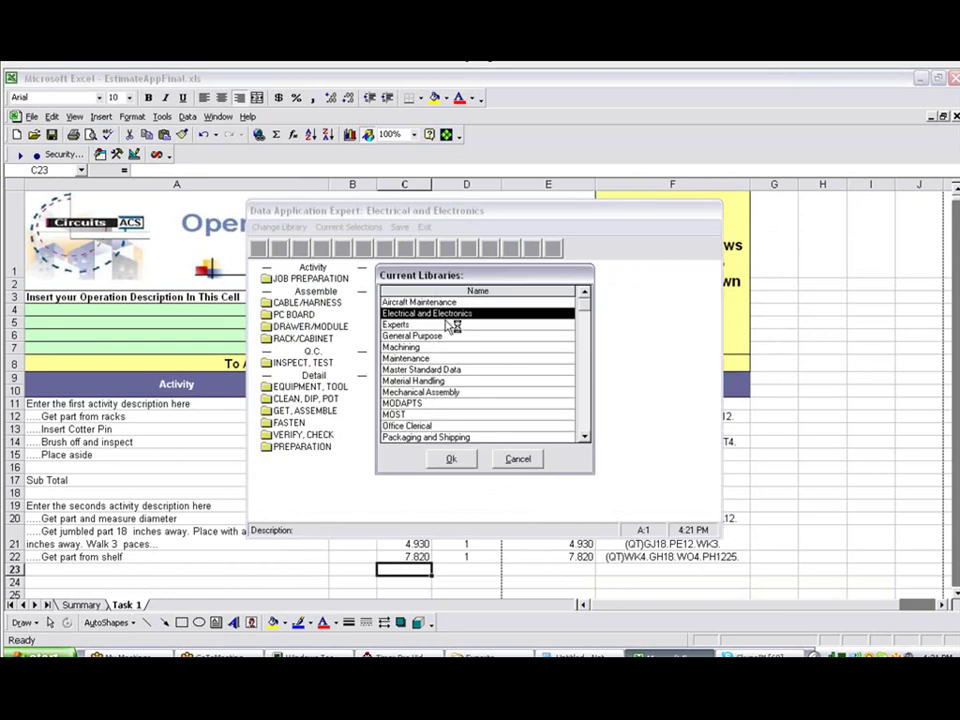
pyautogui.click(430, 302)
pyautogui.click(420, 336)
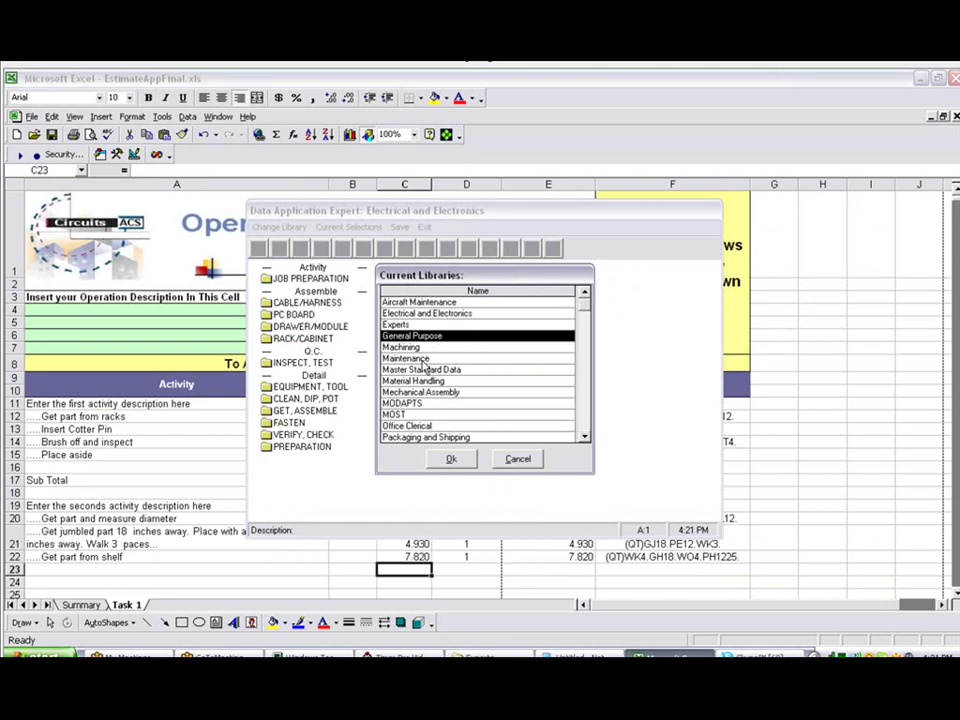
pyautogui.click(420, 359)
pyautogui.click(419, 383)
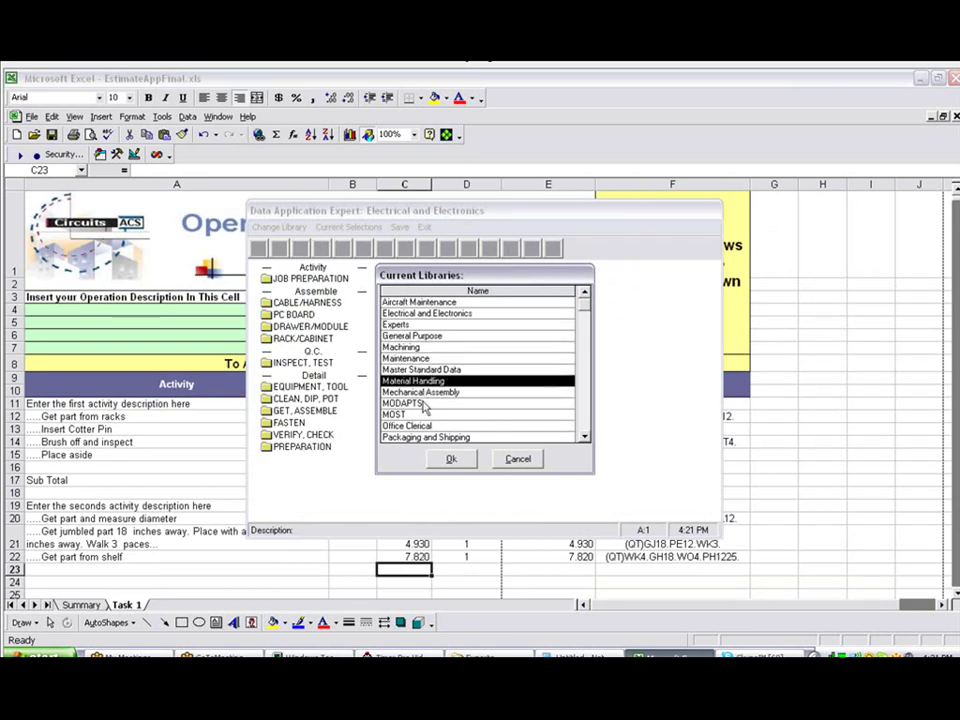
pyautogui.click(412, 427)
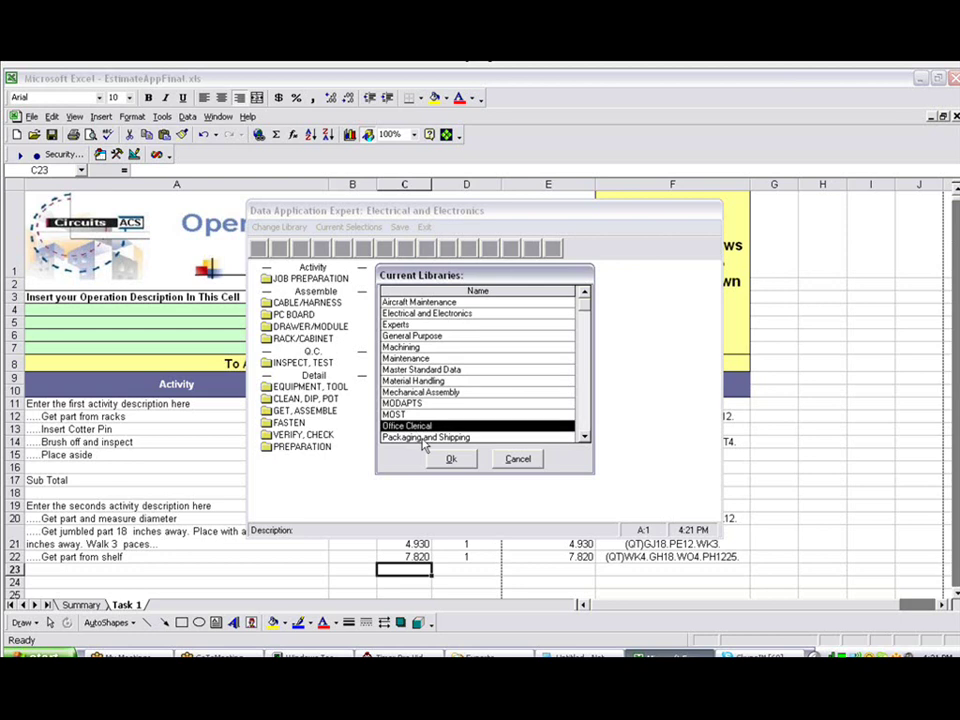
pyautogui.click(424, 438)
pyautogui.click(502, 438)
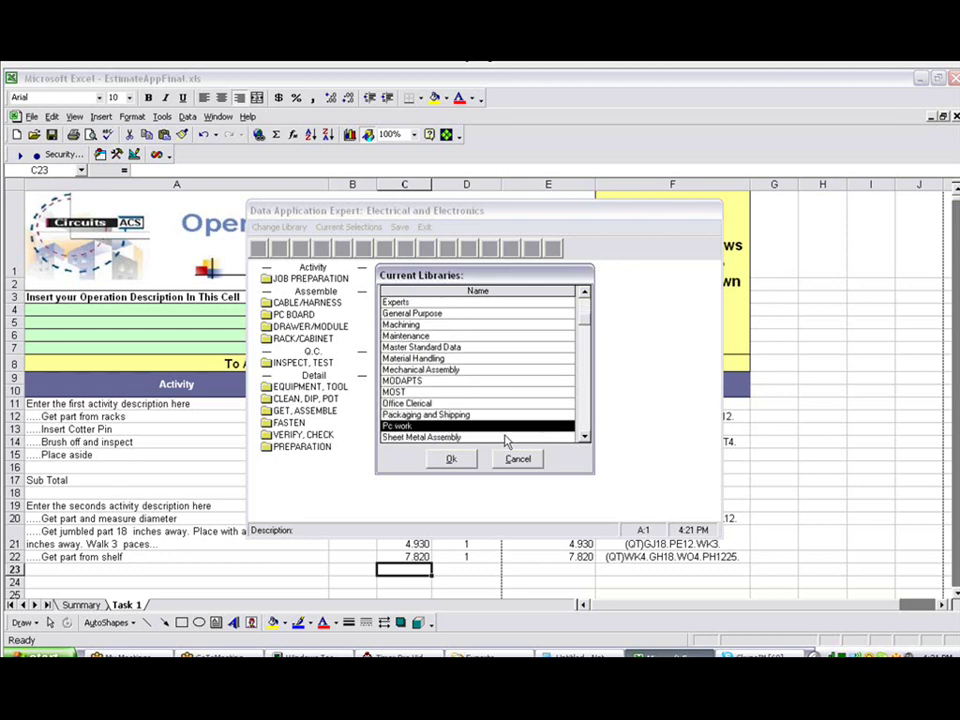
pyautogui.click(484, 439)
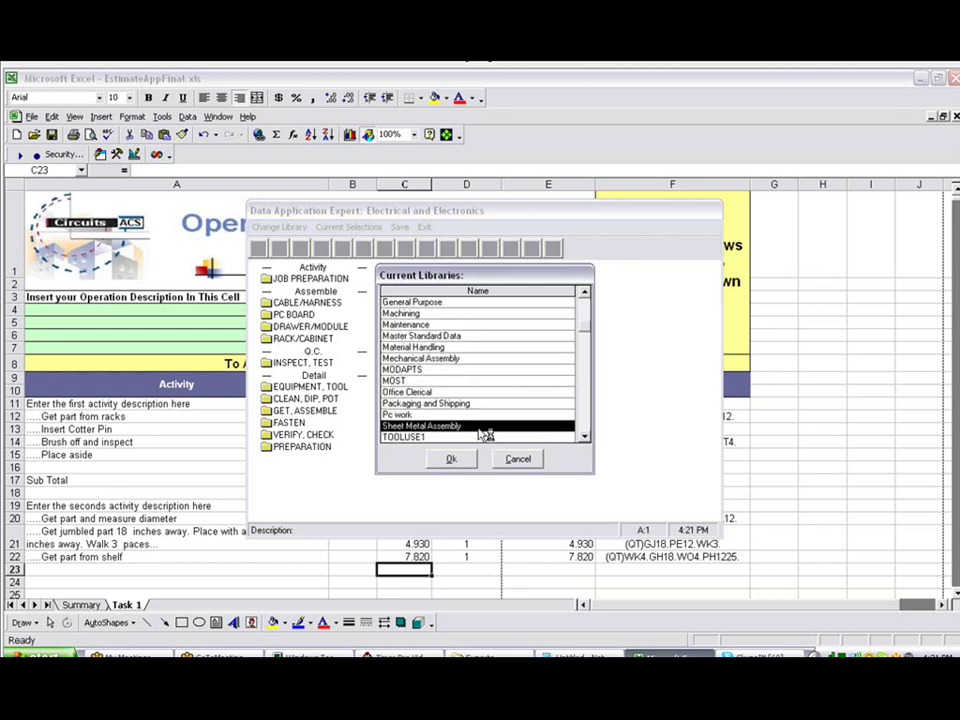
pyautogui.click(585, 293)
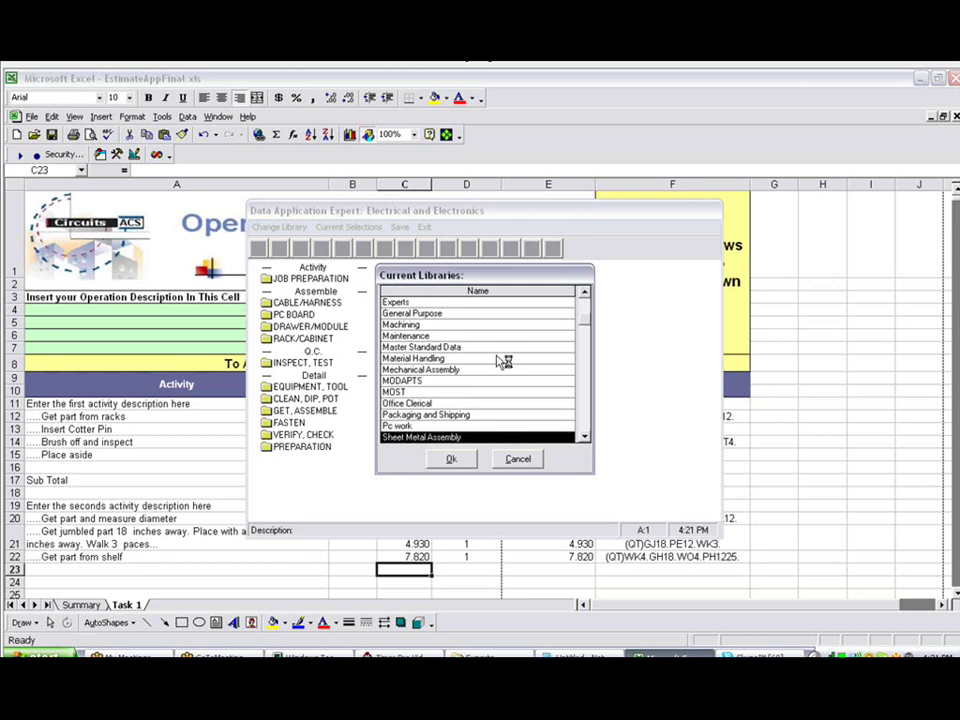
pyautogui.click(450, 348)
pyautogui.click(415, 383)
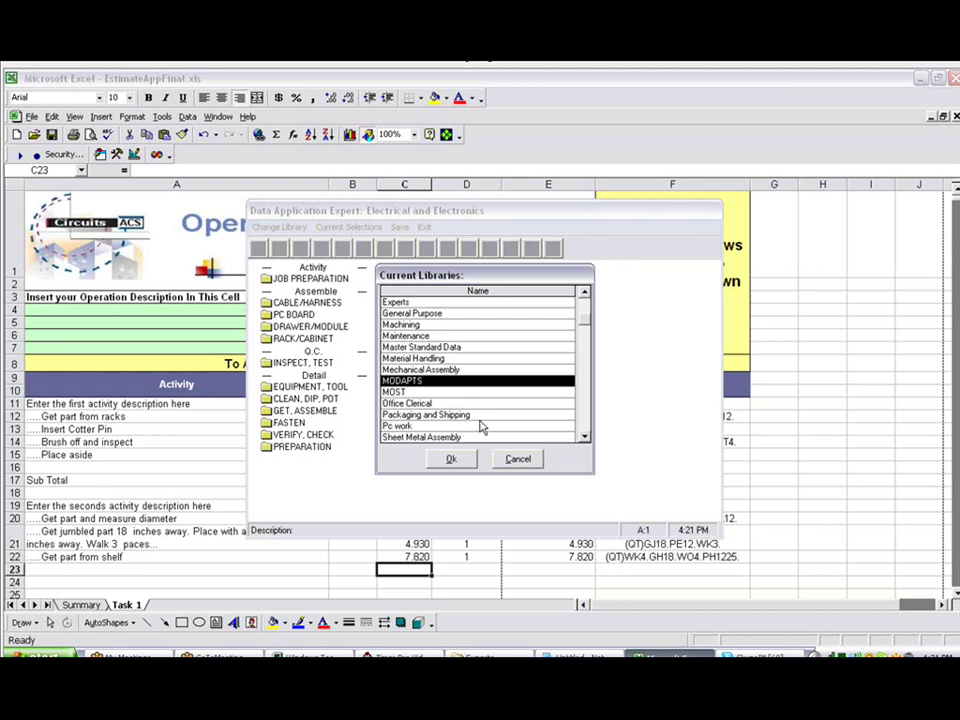
pyautogui.click(520, 460)
# Step: Add WIPE PART WITH SWAB from PC BOARD > COMPONENT PREP > AXIAL COMPONENT (6.718, BCLD24B)
pyautogui.click(340, 278)
pyautogui.click(310, 326)
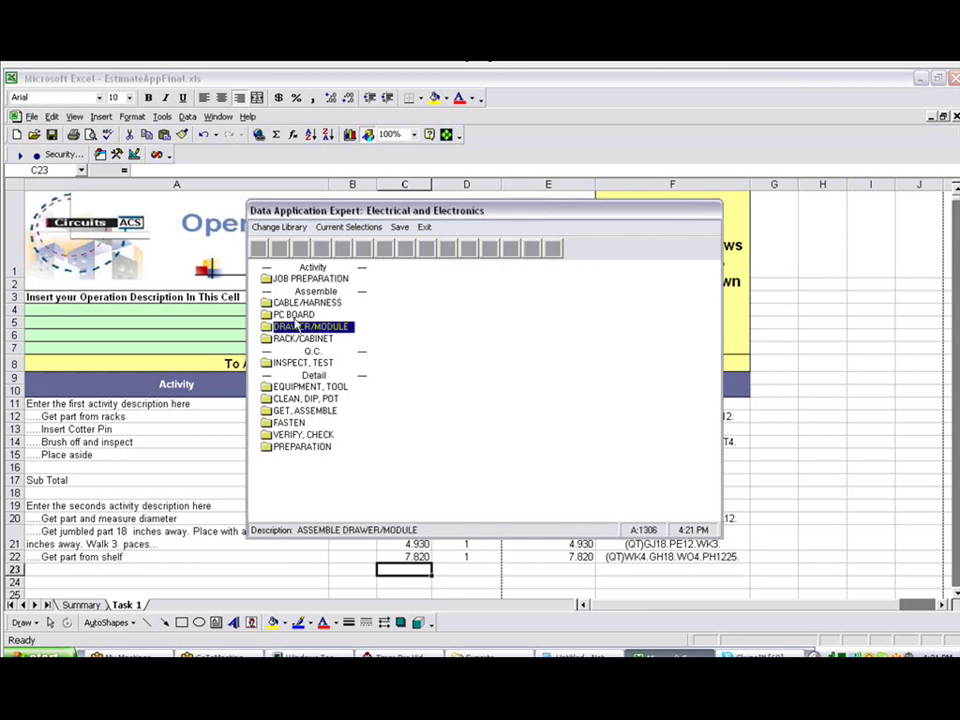
pyautogui.doubleClick(293, 314)
pyautogui.click(381, 316)
pyautogui.click(411, 302)
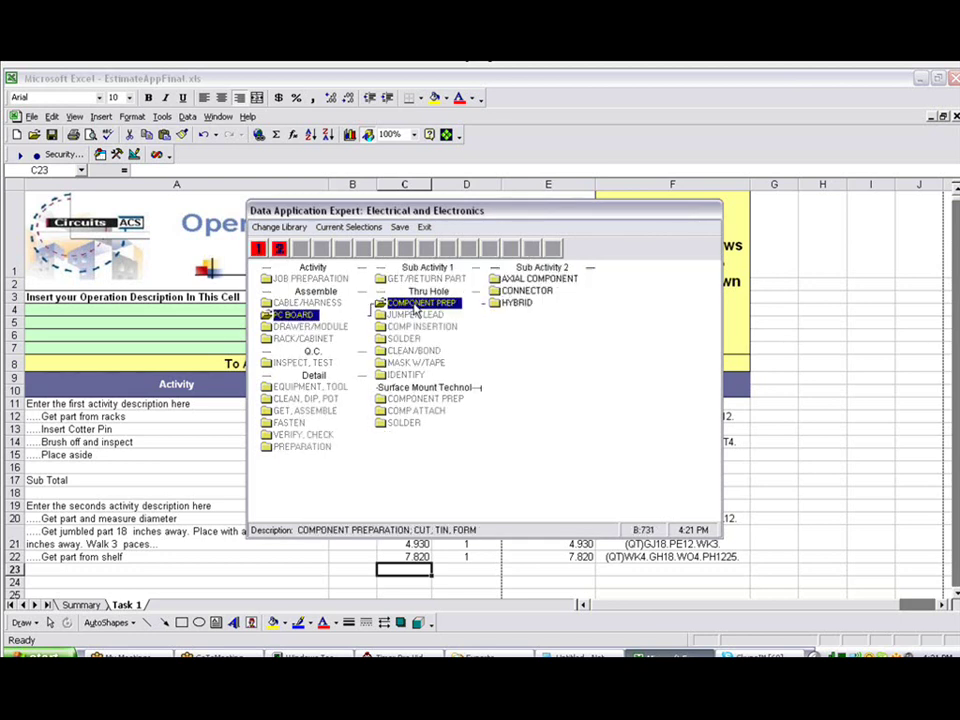
pyautogui.click(535, 279)
pyautogui.click(632, 303)
pyautogui.doubleClick(642, 290)
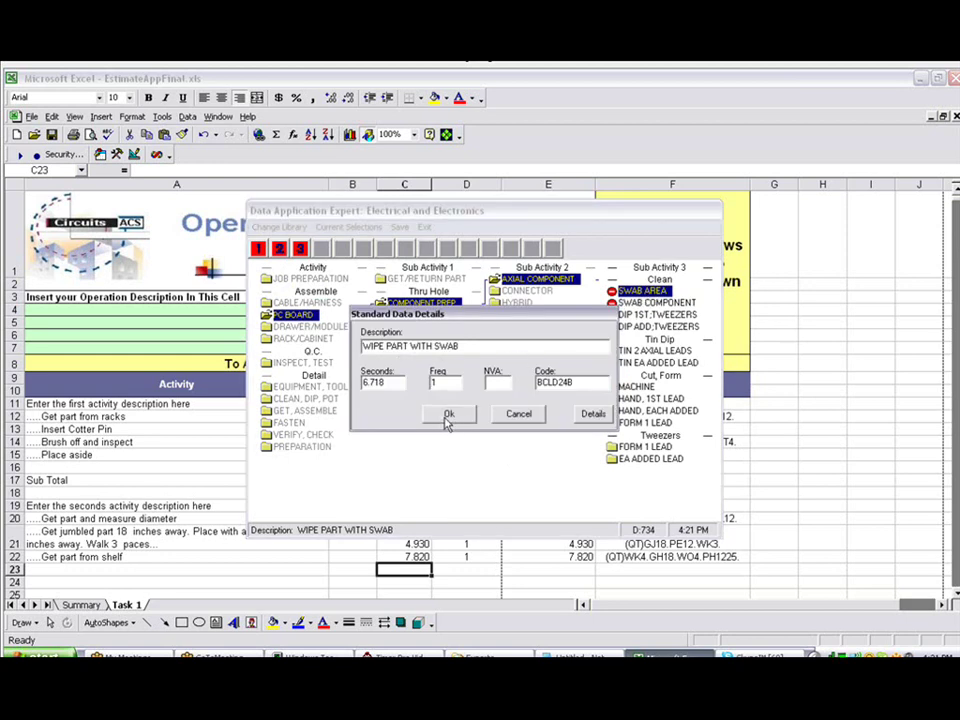
pyautogui.click(448, 416)
# Step: Add CLEAN COMPONENT WITH SWAB, EACH SURFACE (3.751, BCLD24E) and save both elements to the sheet
pyautogui.click(654, 304)
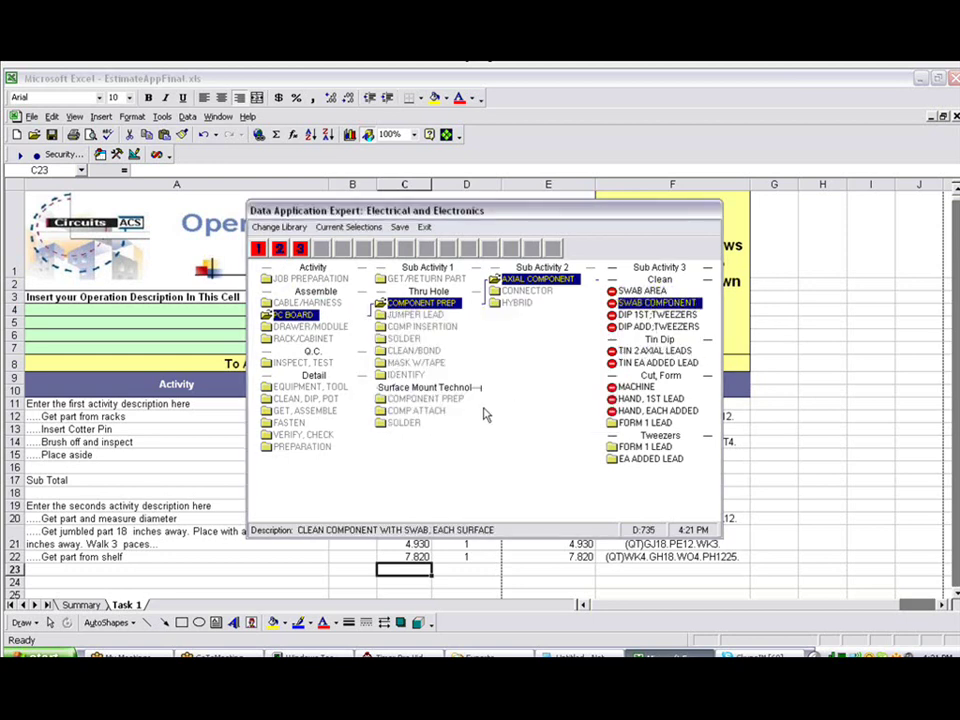
pyautogui.doubleClick(656, 305)
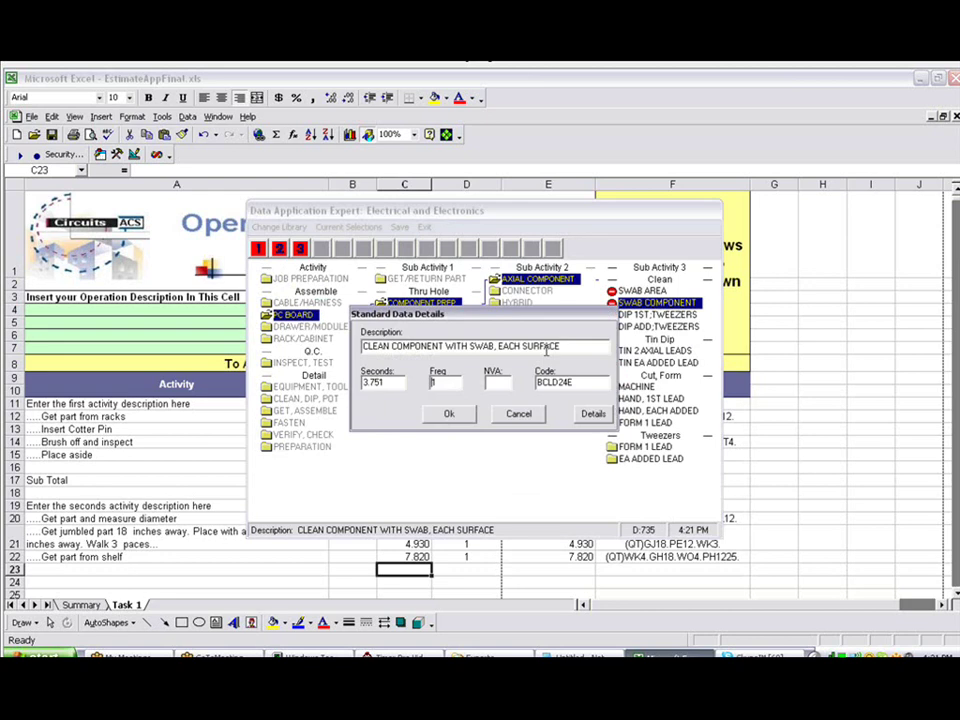
pyautogui.click(447, 414)
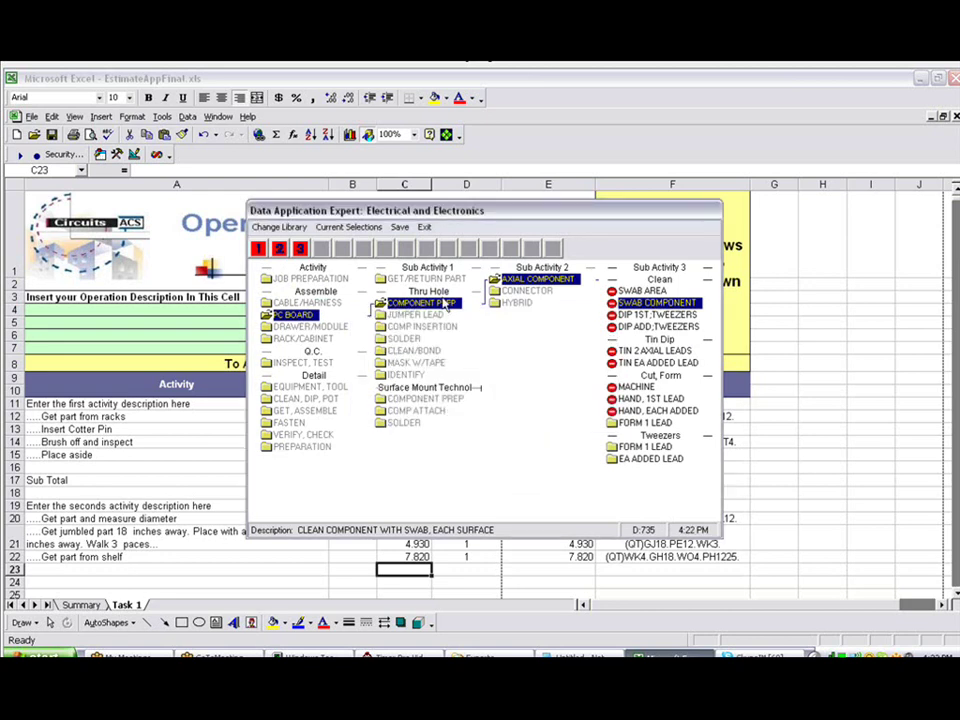
pyautogui.click(401, 228)
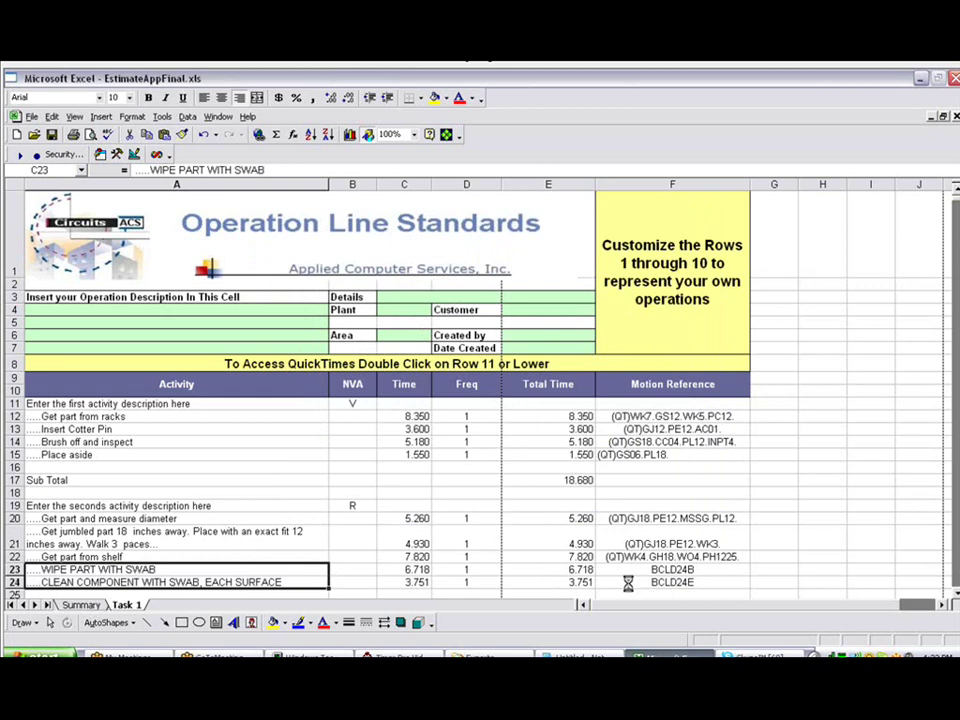
# Step: Open the data library for row 25 and switch it to the Material Handling library
pyautogui.click(265, 592)
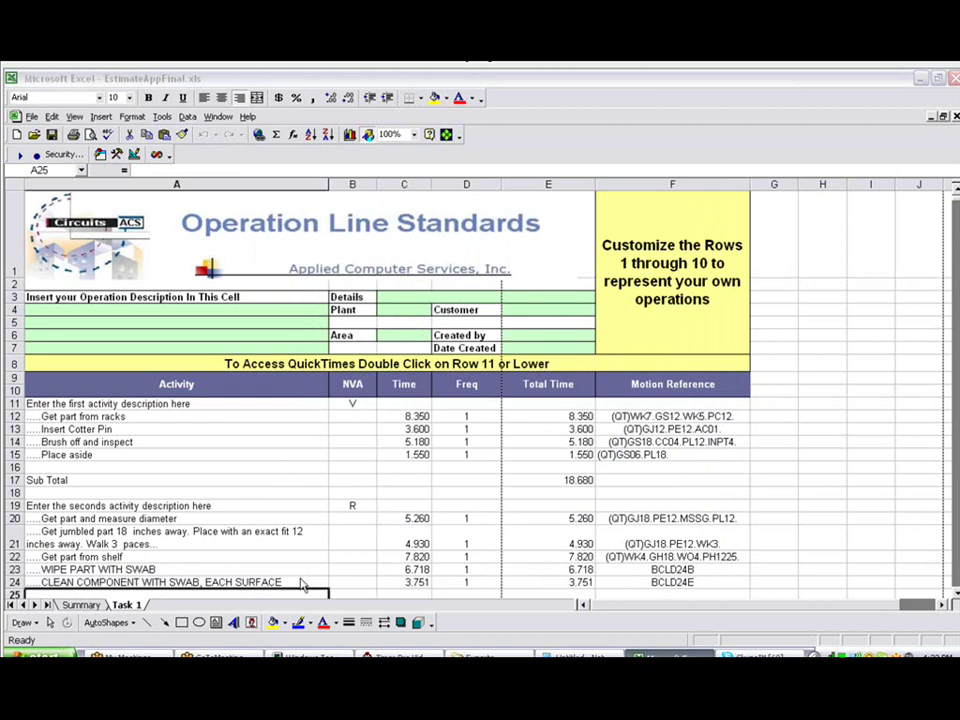
pyautogui.doubleClick(300, 582)
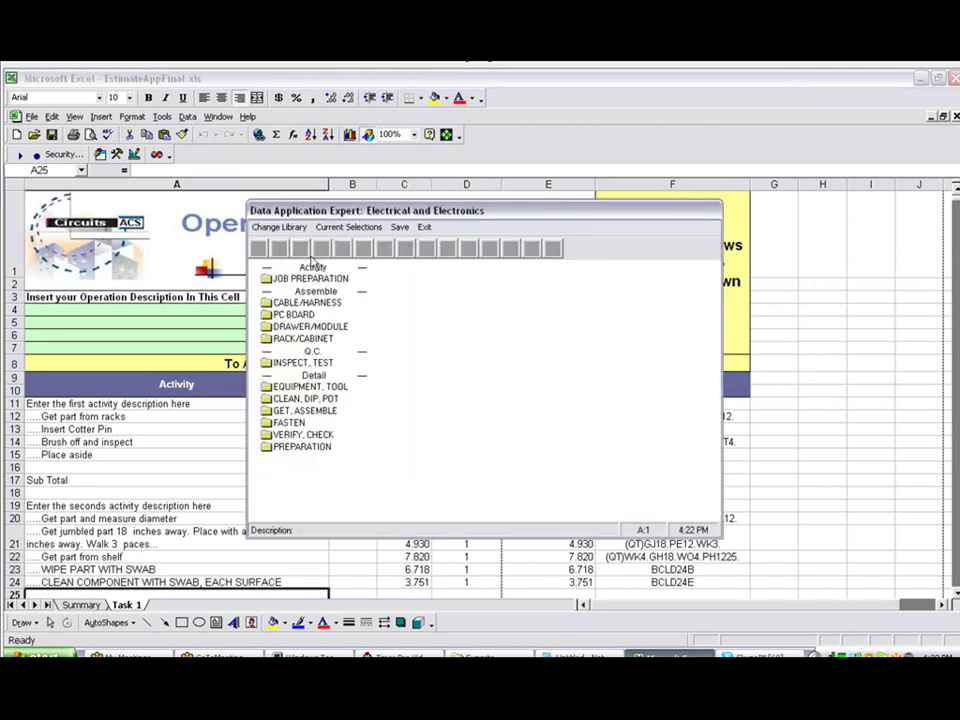
pyautogui.click(281, 227)
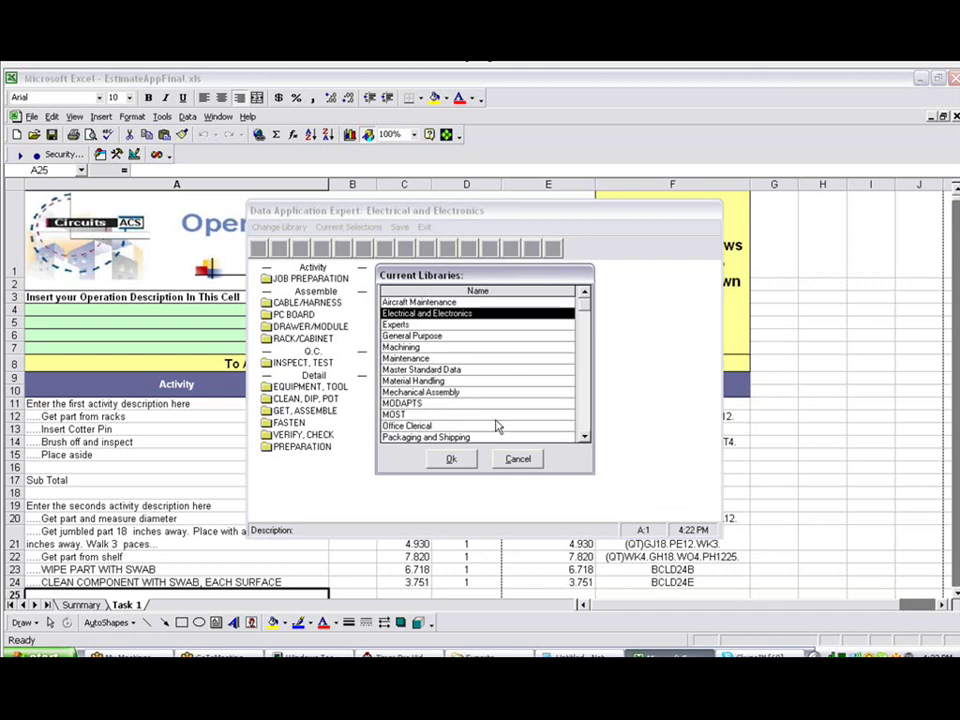
pyautogui.click(440, 382)
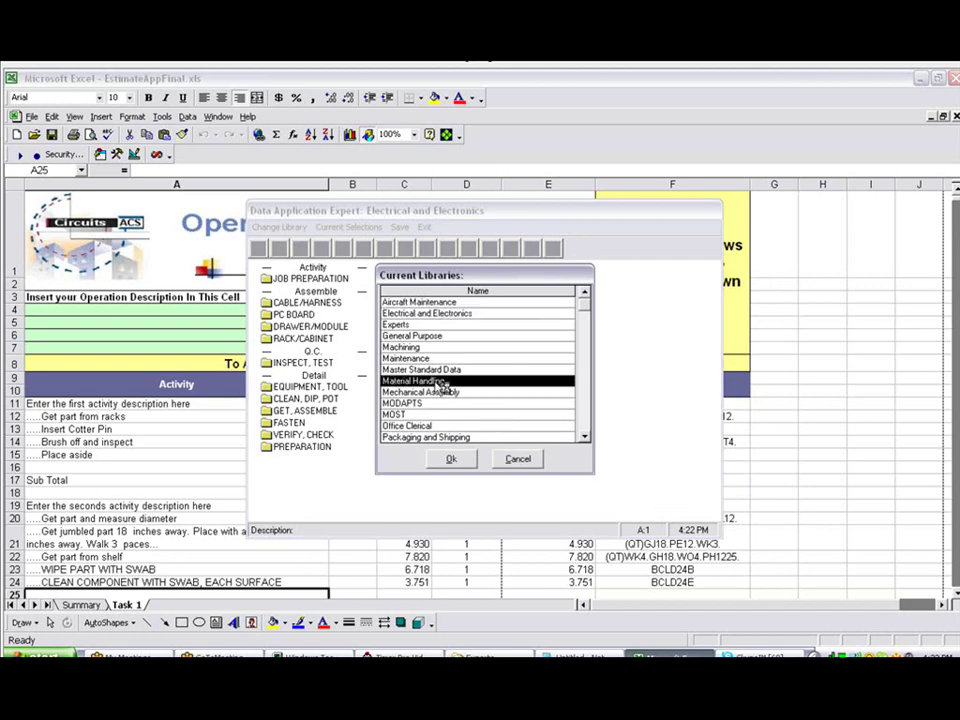
pyautogui.click(460, 461)
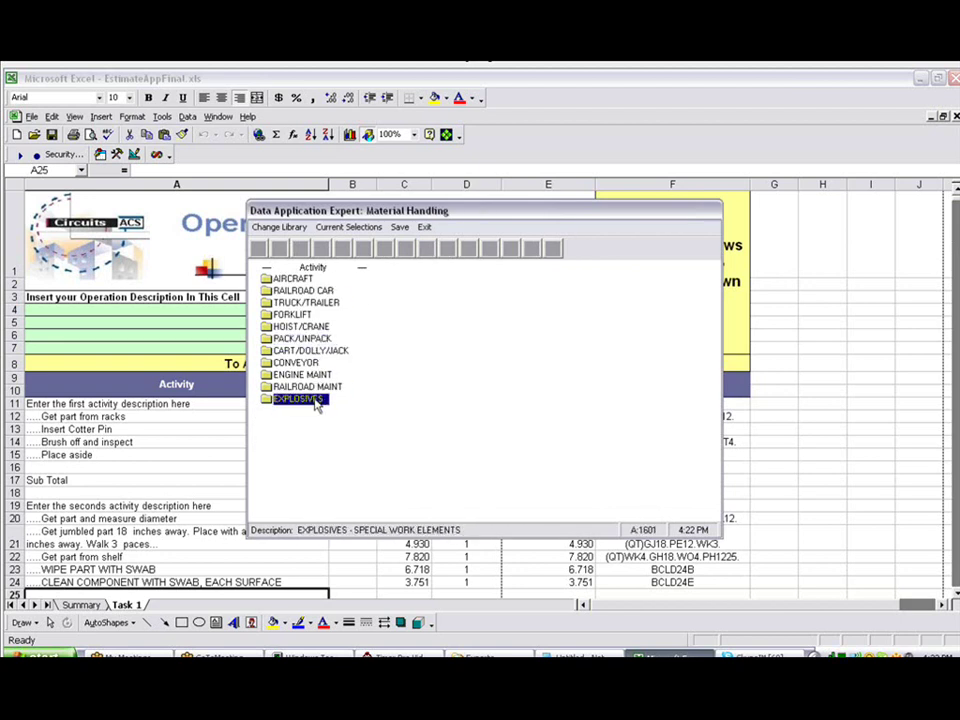
# Step: Add the Forklift Pallet Handling Pick Up One "UP 12", OUT 10FT" element (16.092, HMEHPP03)
pyautogui.click(295, 315)
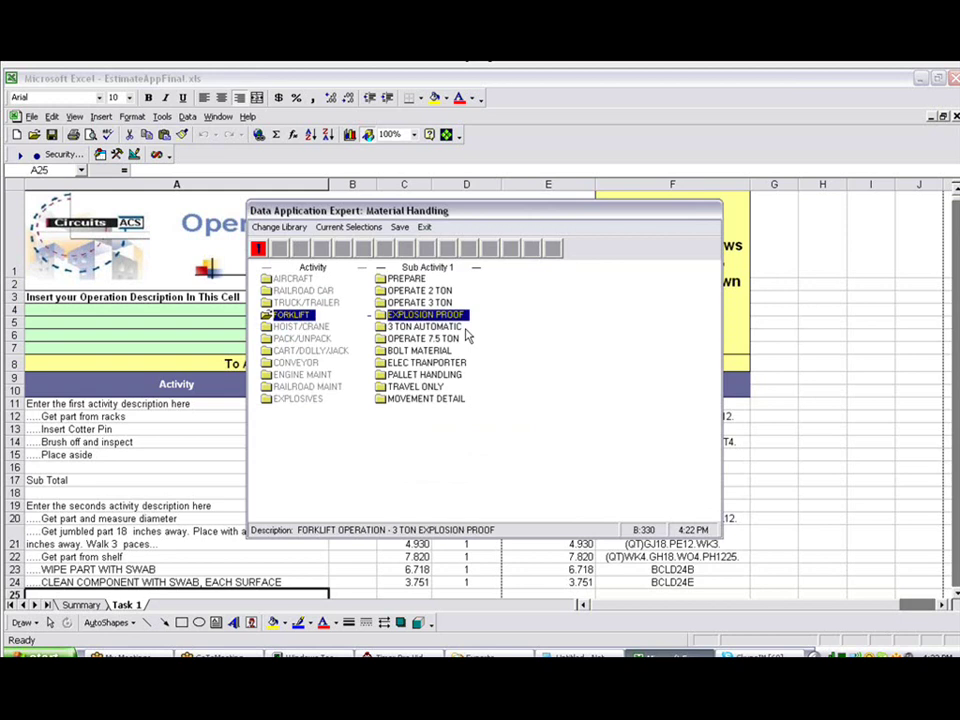
pyautogui.click(425, 374)
pyautogui.click(530, 291)
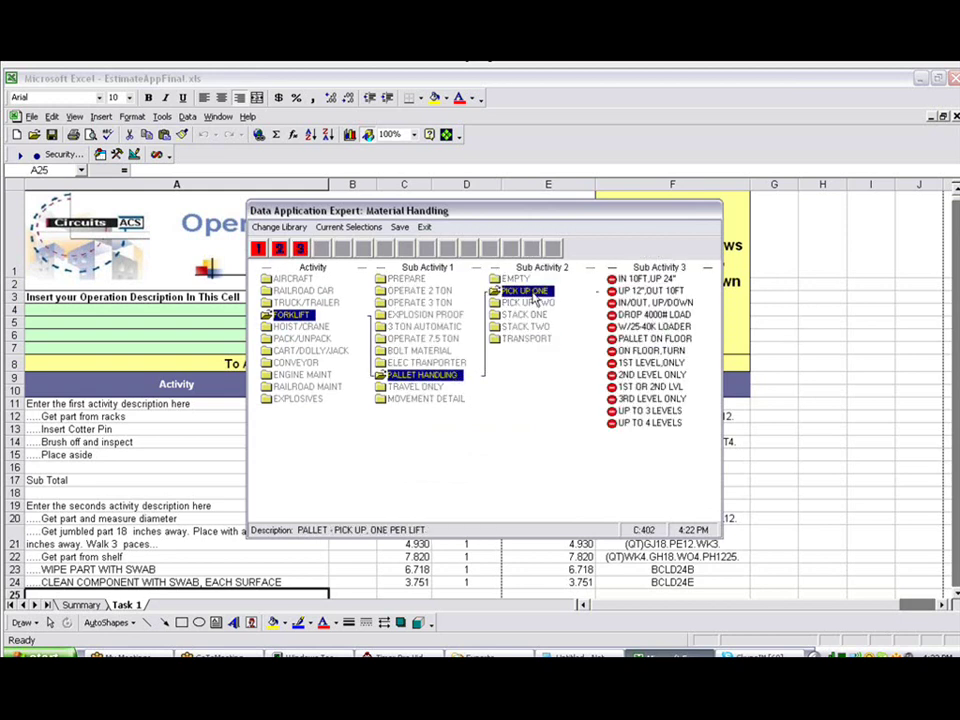
pyautogui.click(648, 291)
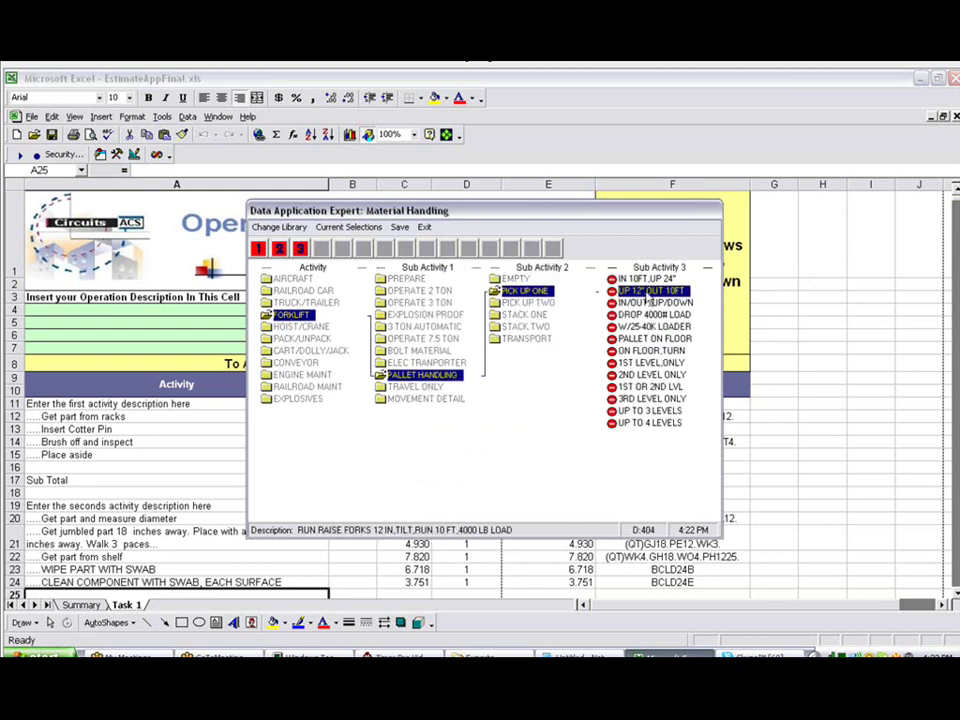
pyautogui.doubleClick(648, 293)
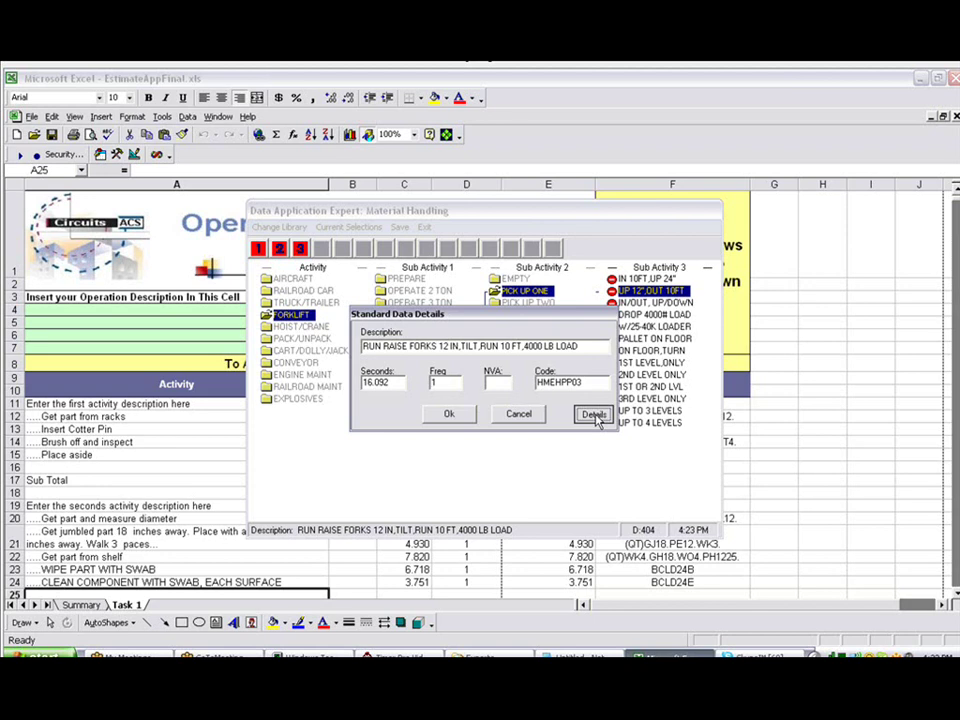
pyautogui.click(594, 416)
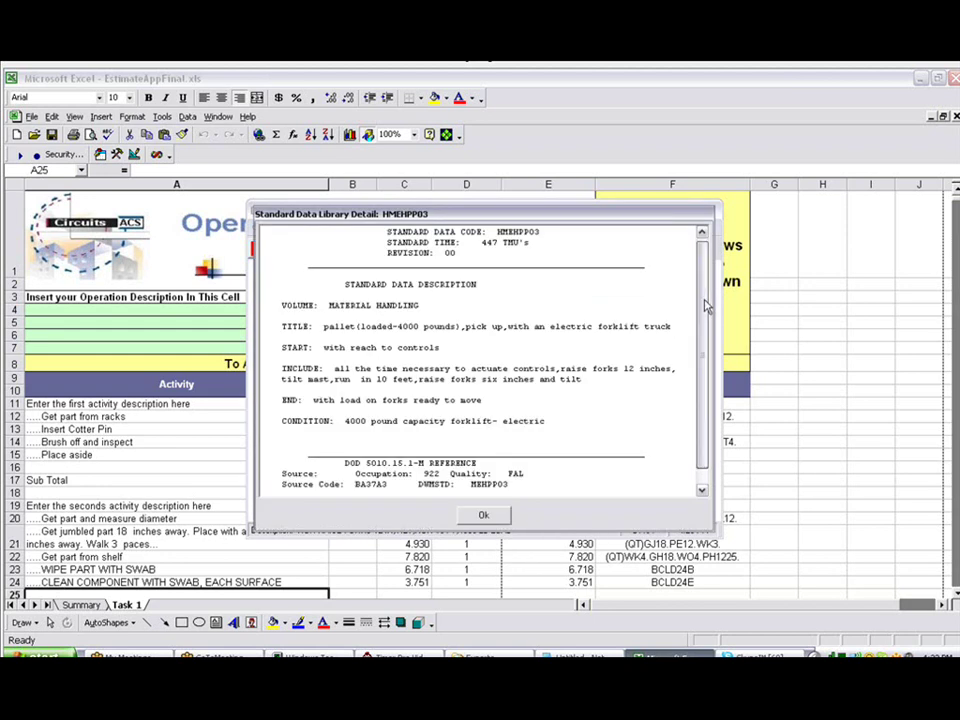
pyautogui.scroll(-1, 705, 305)
pyautogui.scroll(1, 705, 305)
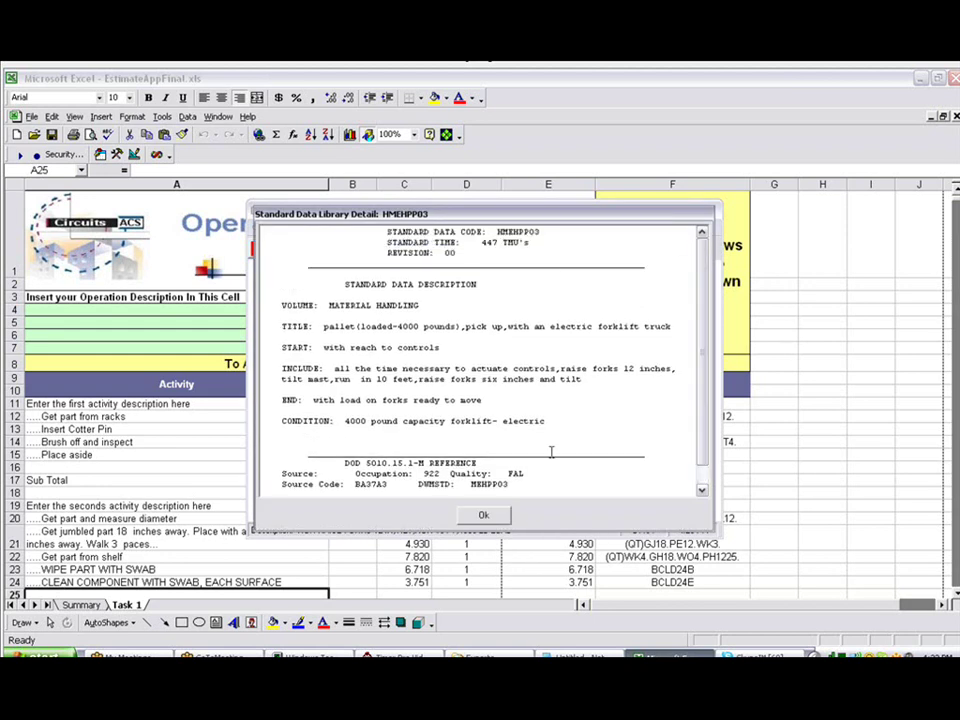
pyautogui.click(486, 516)
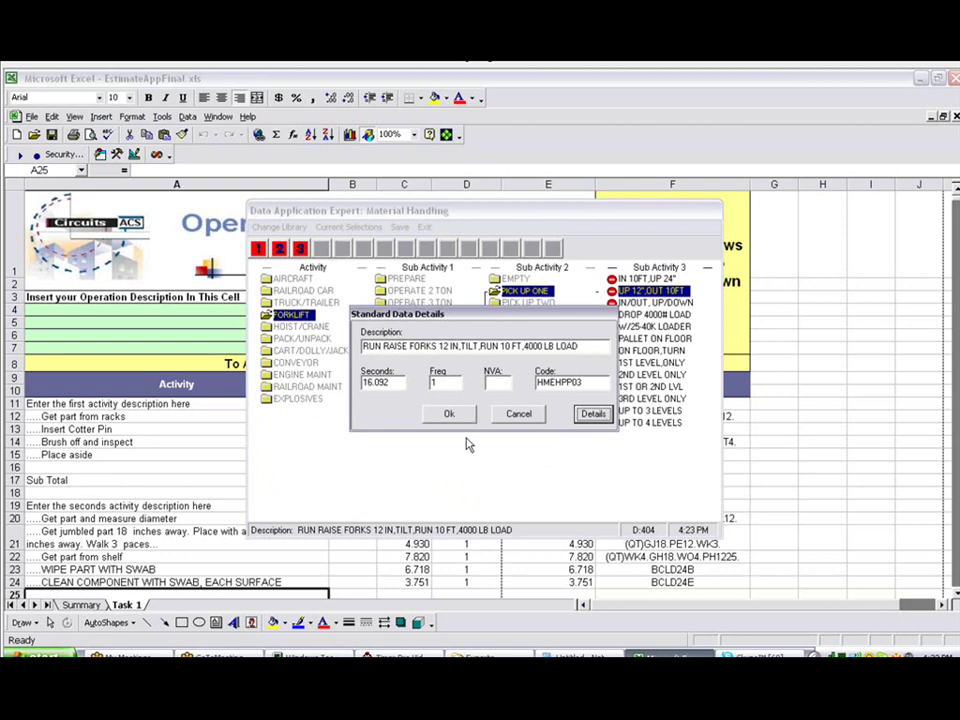
pyautogui.click(450, 416)
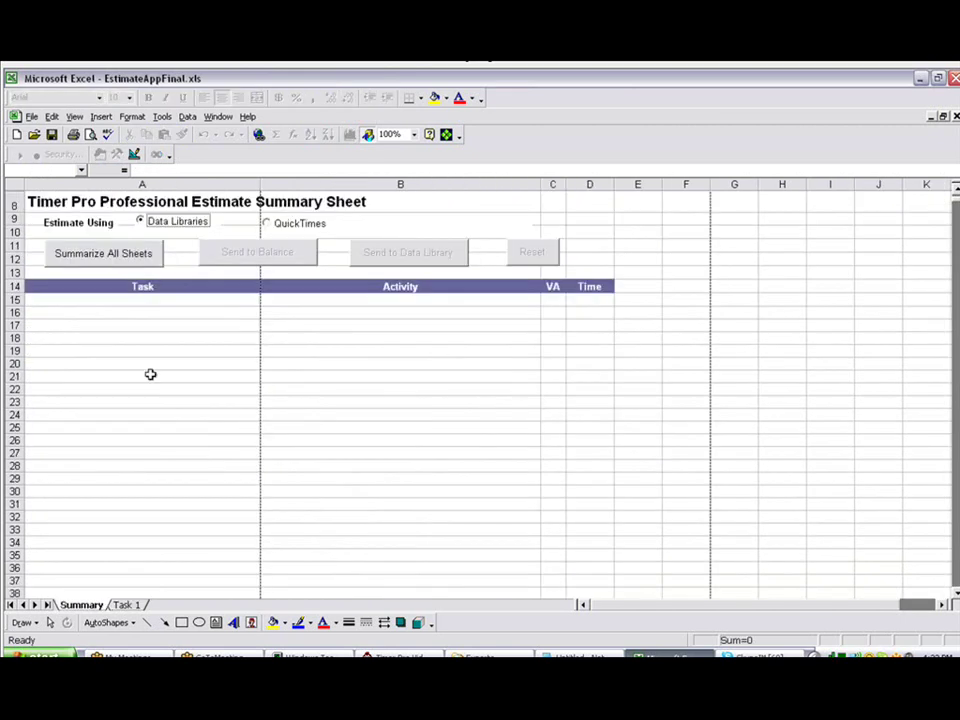
# Step: Summarize all sheets onto the Summary sheet and check the second activity's total time
pyautogui.click(105, 256)
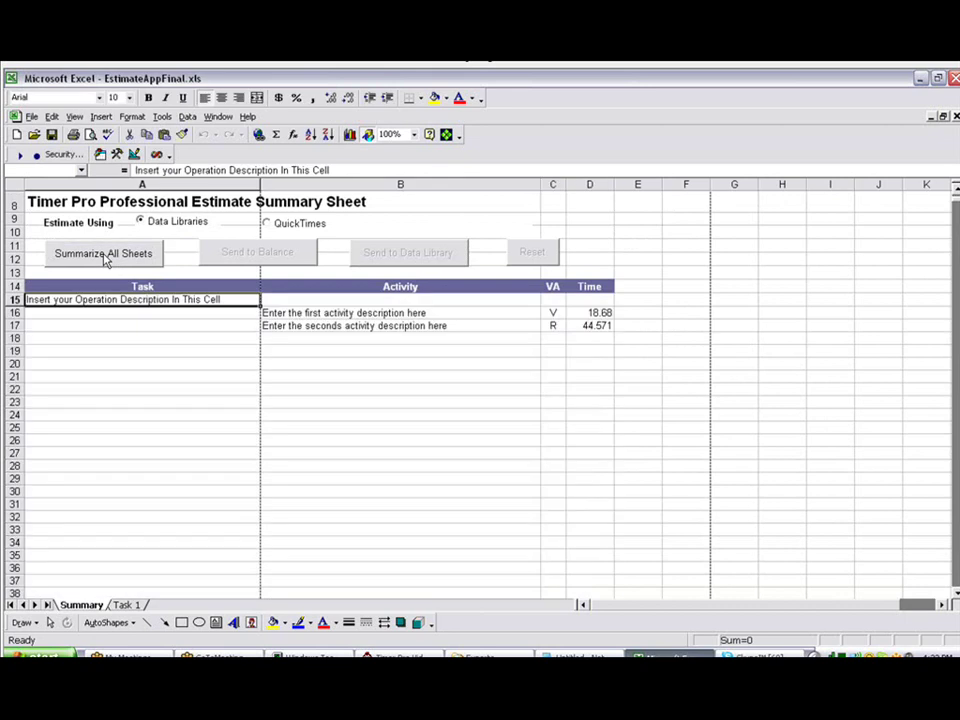
pyautogui.click(583, 327)
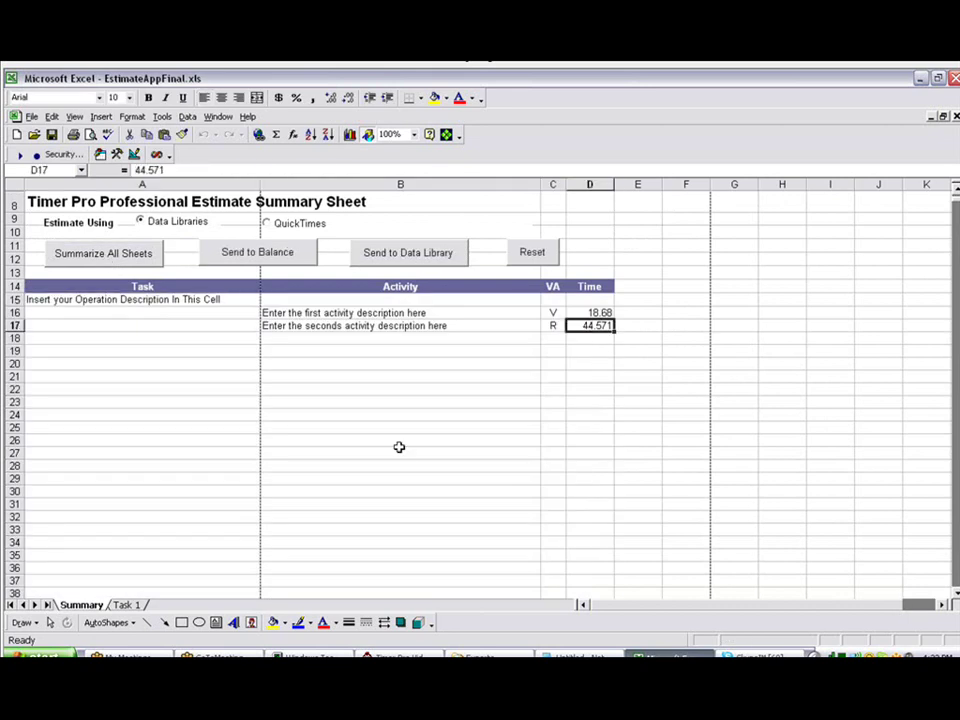
pyautogui.click(126, 606)
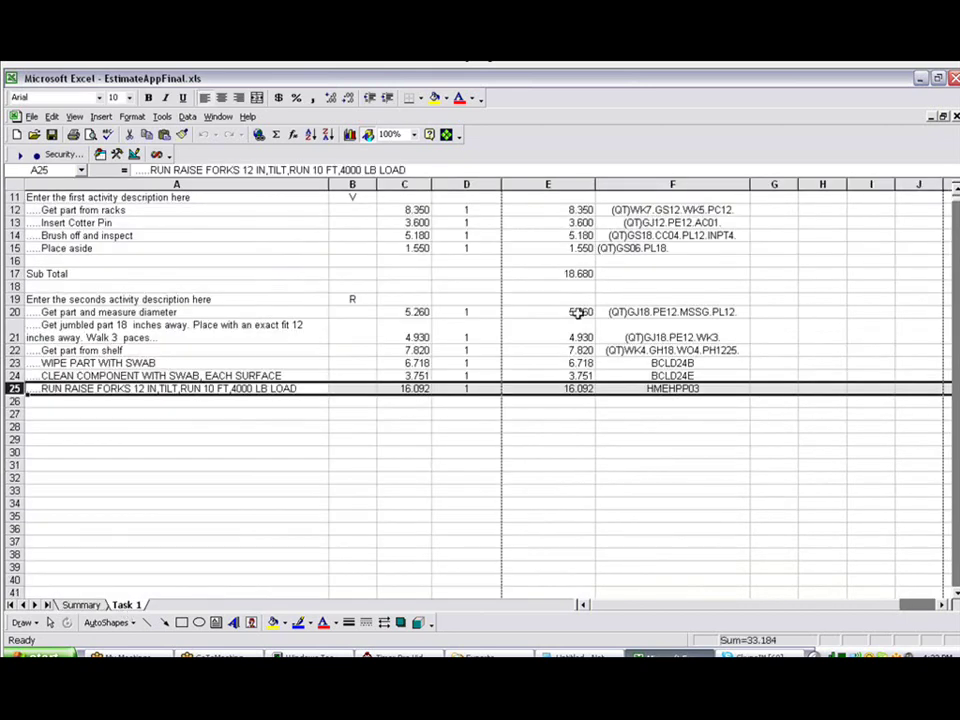
# Step: AutoSum Task 1's second-activity times in column E to 44.571 and verify it on Summary
pyautogui.moveTo(580, 313); pyautogui.dragTo(580, 417)
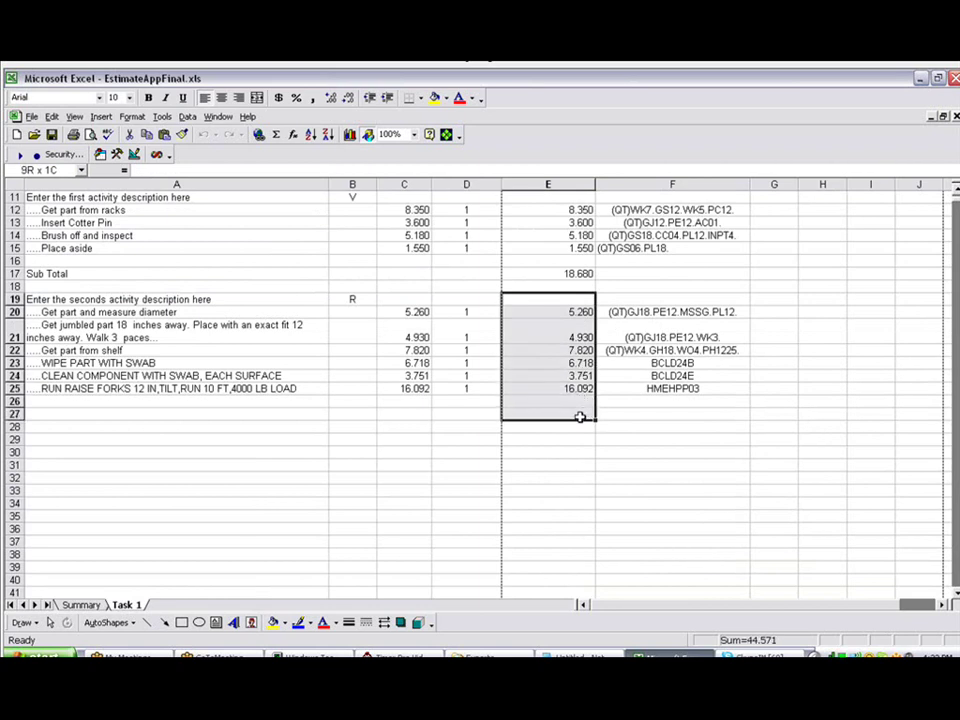
pyautogui.click(276, 136)
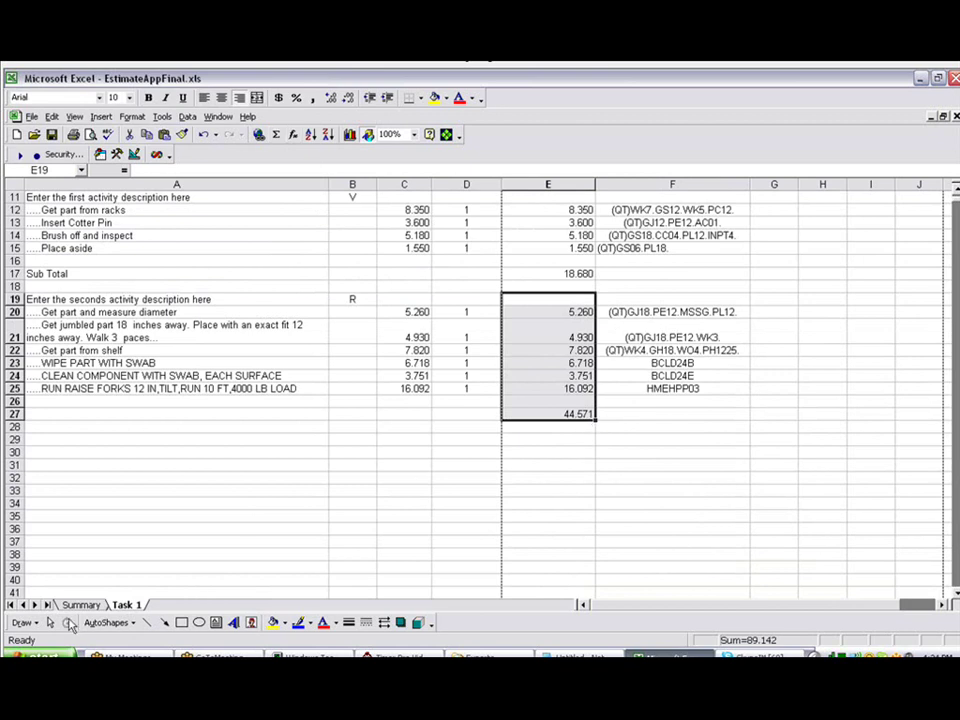
pyautogui.click(78, 605)
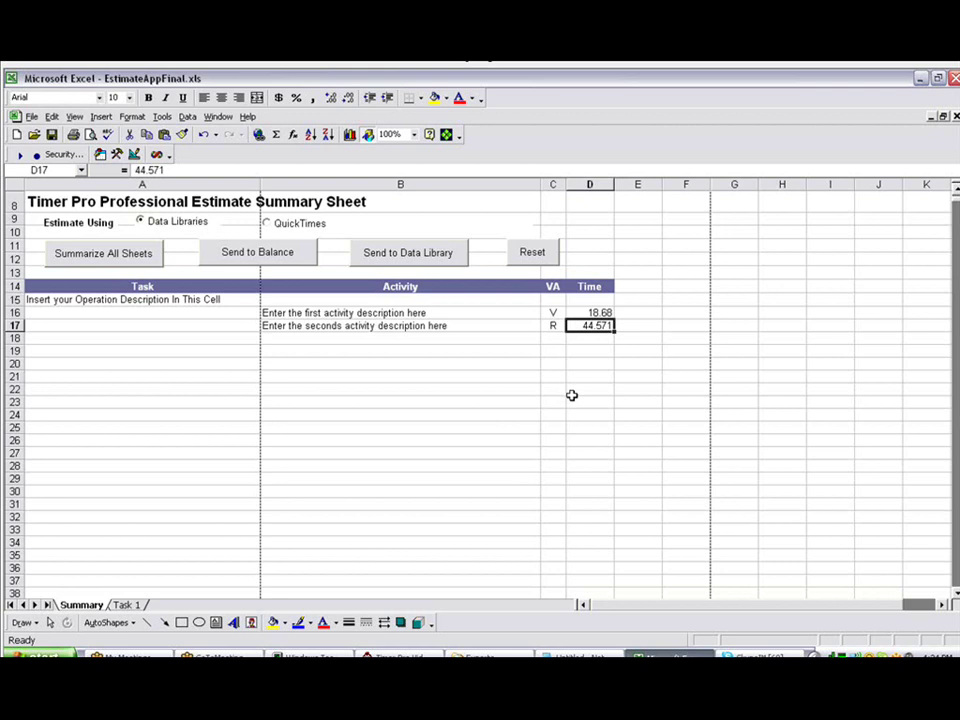
pyautogui.click(130, 606)
pyautogui.click(320, 542)
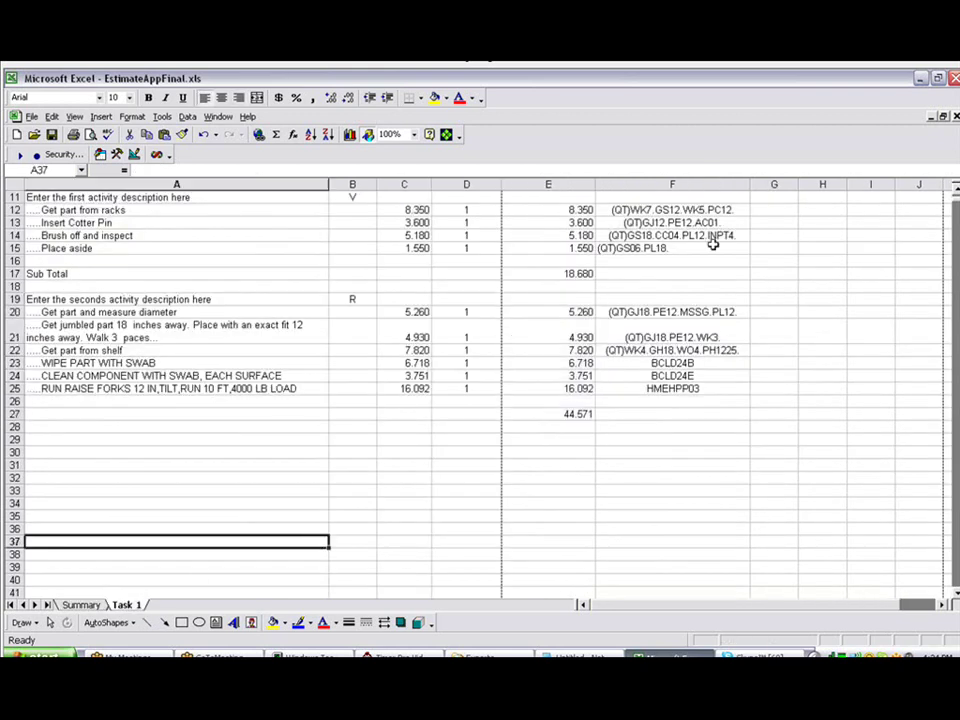
pyautogui.scroll(4, 318, 497)
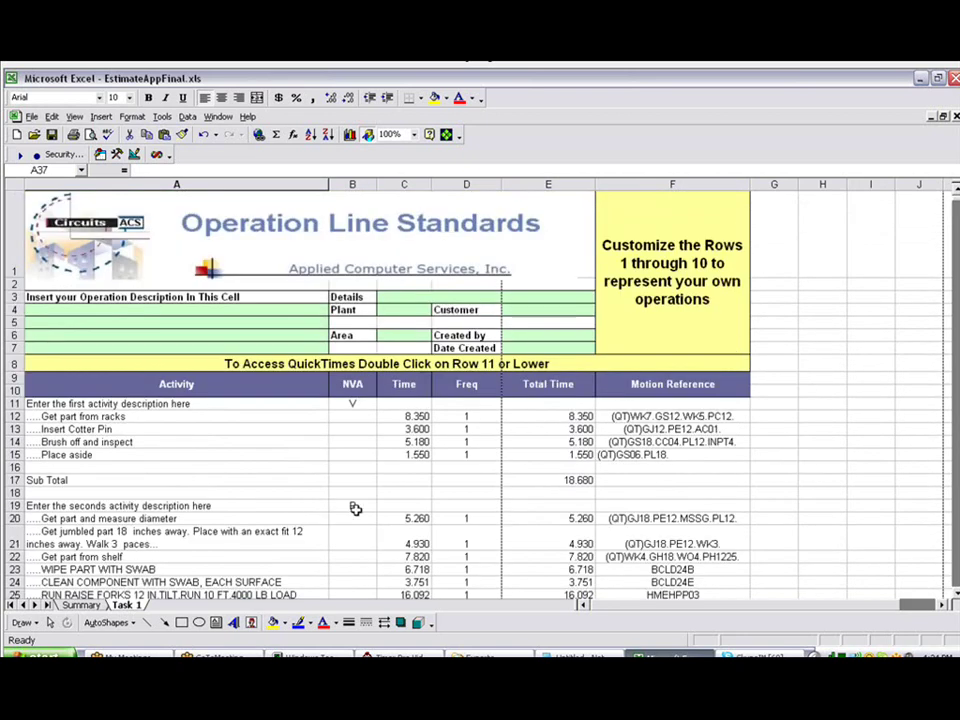
# Step: Copy Task 1 to the end as Task 1 (2) and delete its activity rows from row 11 down
pyautogui.click(355, 509)
pyautogui.rightClick(136, 608)
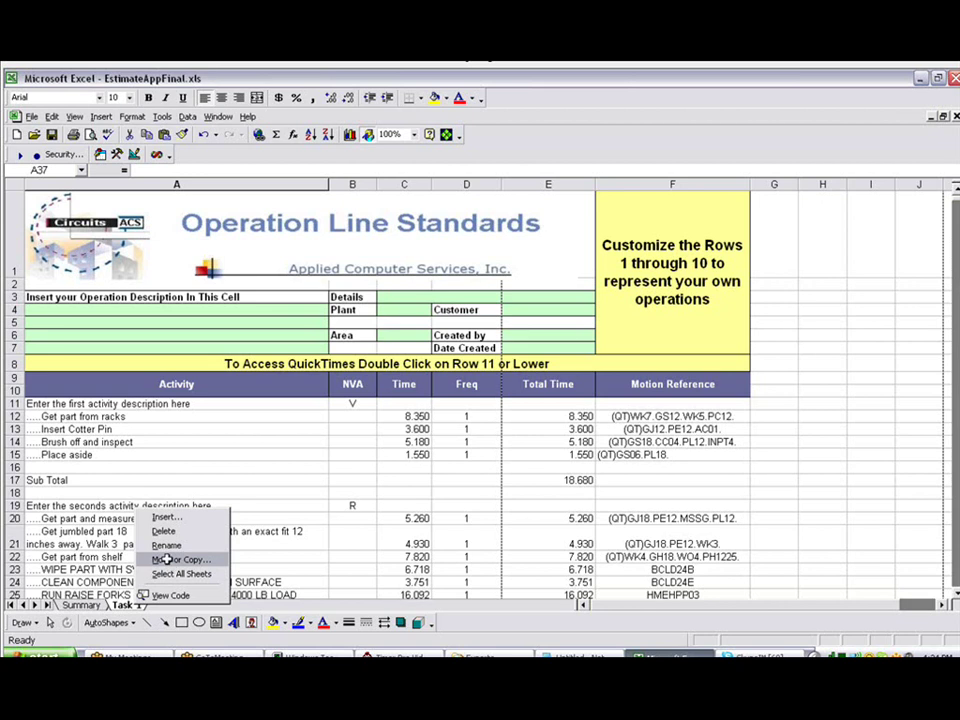
pyautogui.click(168, 562)
pyautogui.click(135, 563)
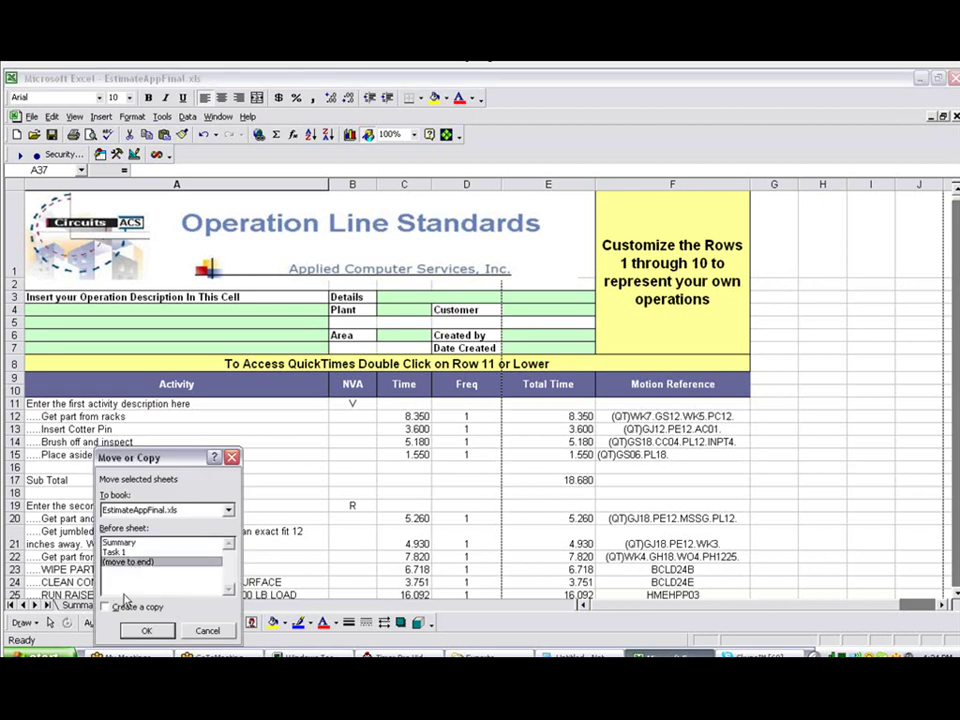
pyautogui.click(106, 607)
pyautogui.click(146, 630)
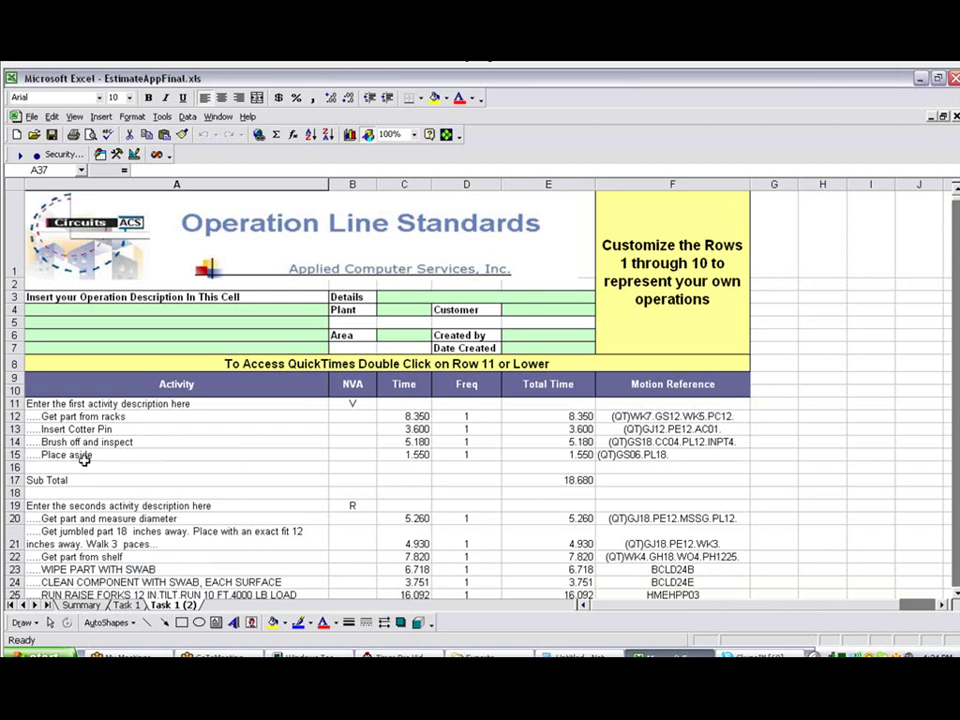
pyautogui.moveTo(15, 404); pyautogui.dragTo(151, 566)
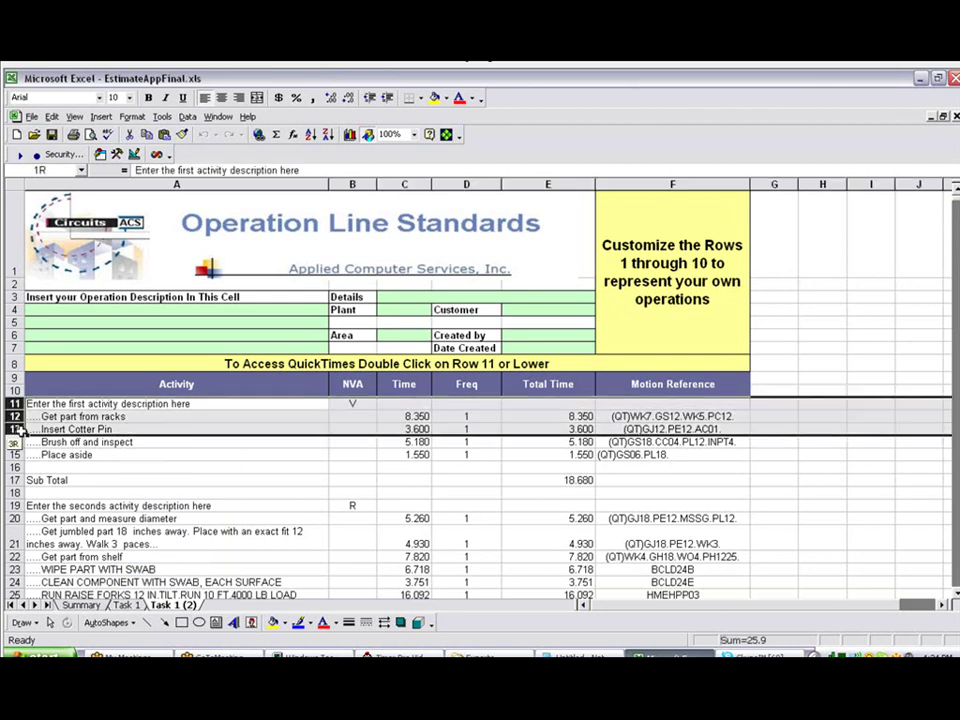
pyautogui.press('Delete')
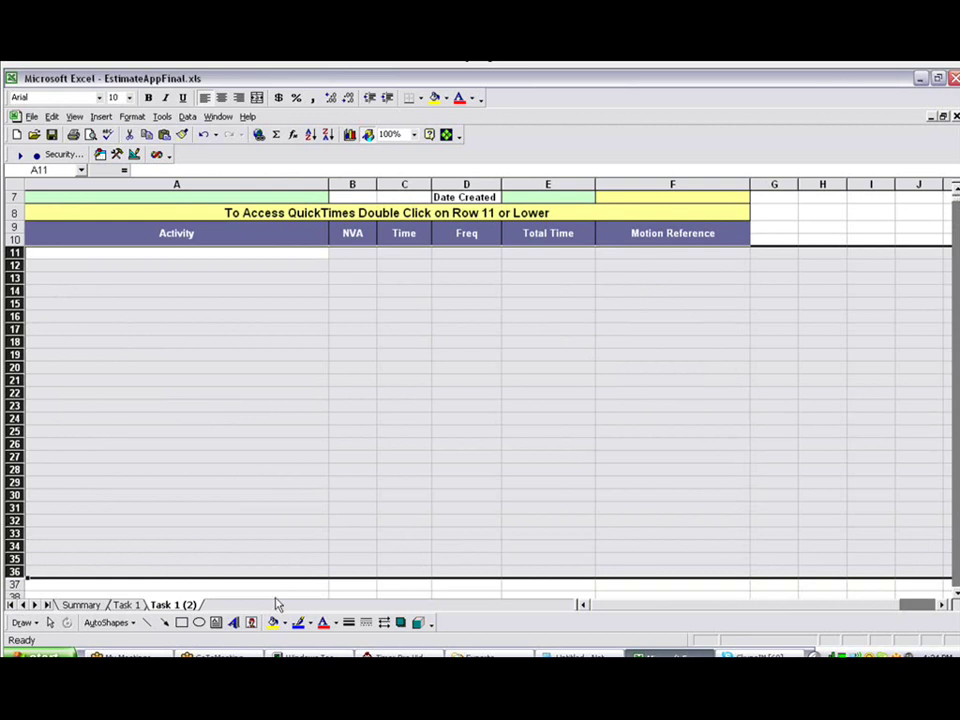
pyautogui.scroll(2, 189, 604)
# Step: Copy the blank Task 1 (2) sheet to the end as Task 1 (3)
pyautogui.rightClick(180, 604)
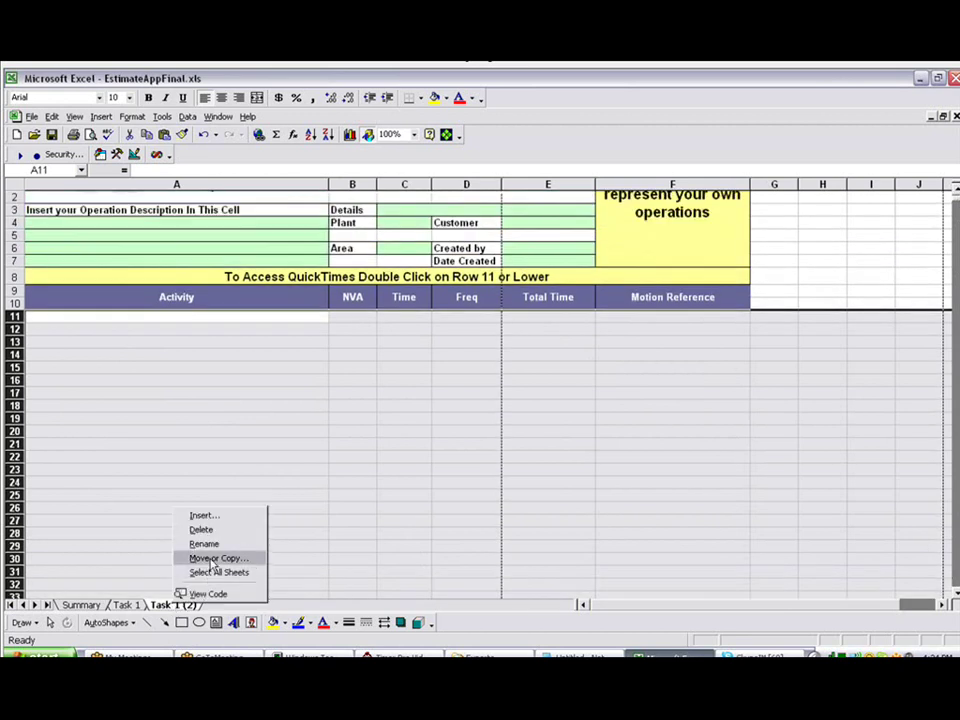
pyautogui.click(218, 558)
pyautogui.click(170, 572)
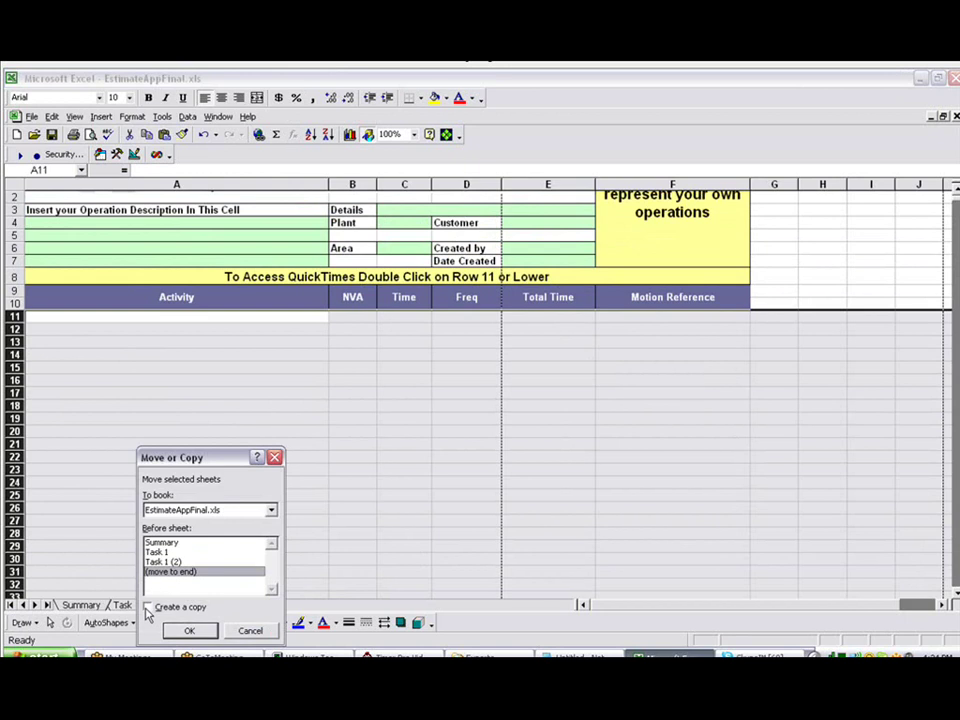
pyautogui.click(186, 630)
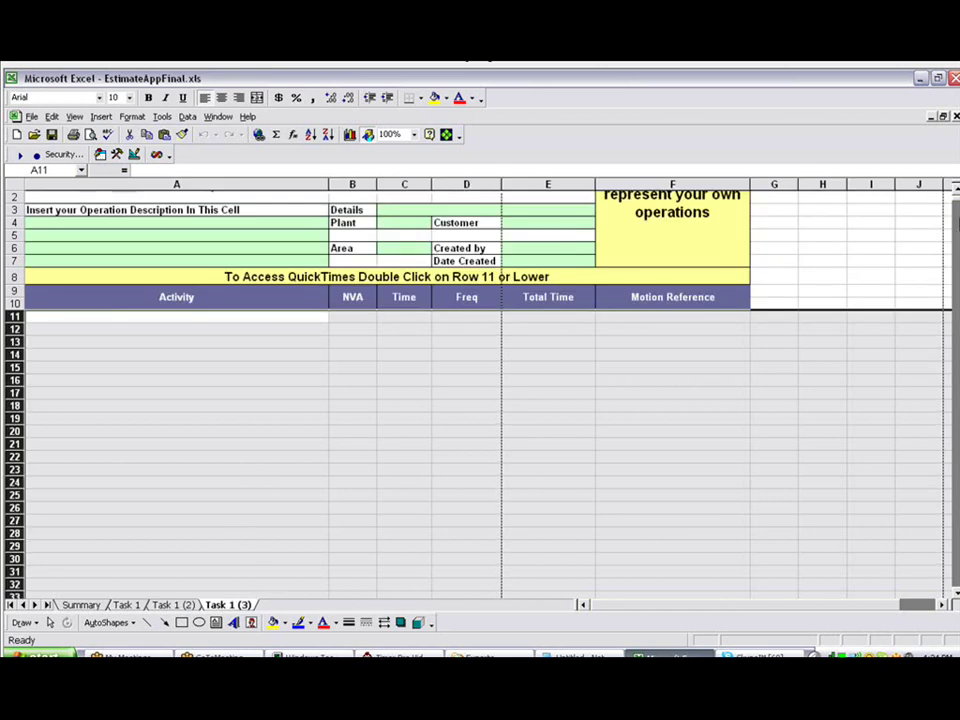
# Step: Leave the Excel data library window and bring up the Timer Pro Professional website in Firefox
pyautogui.click(955, 192)
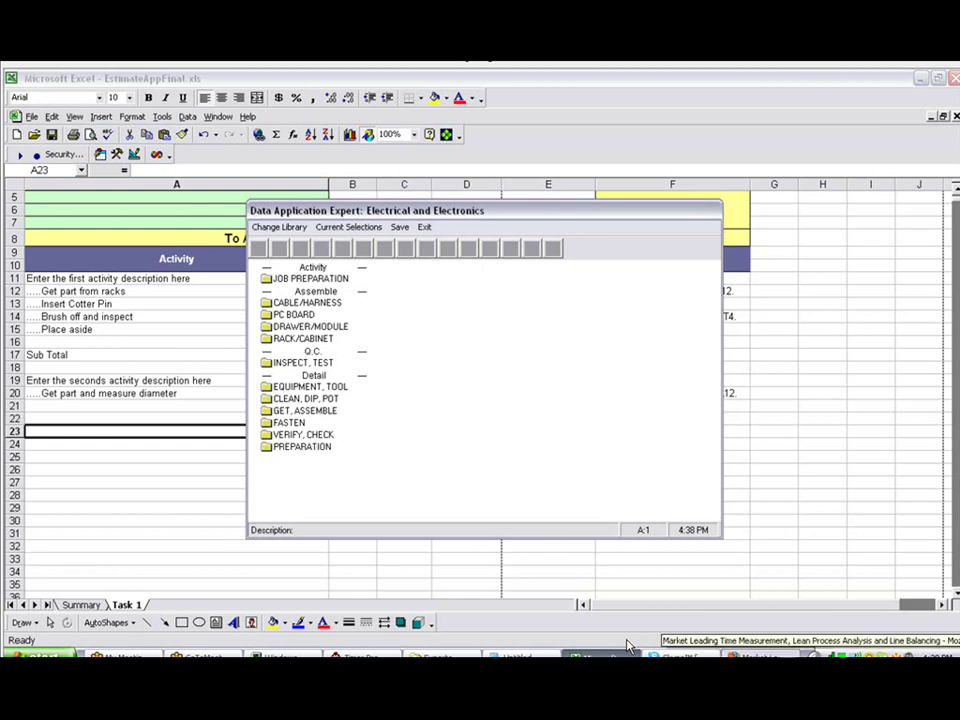
pyautogui.click(628, 645)
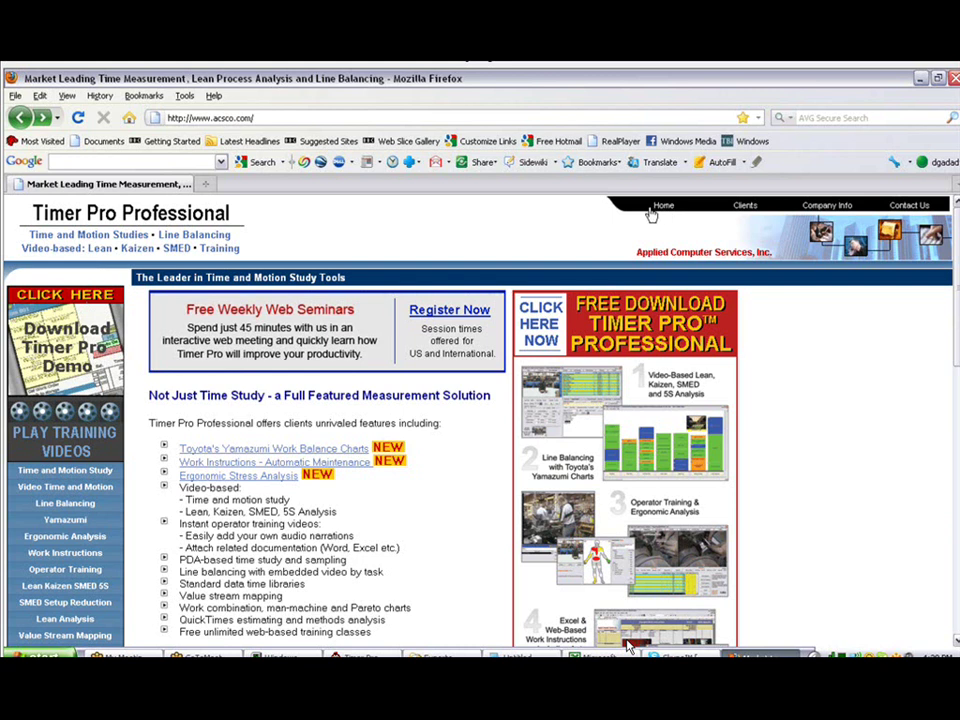
# Step: Open the acsco.com Video Library via Play Training Videos and jump to Standard Data Libraries
pyautogui.click(75, 440)
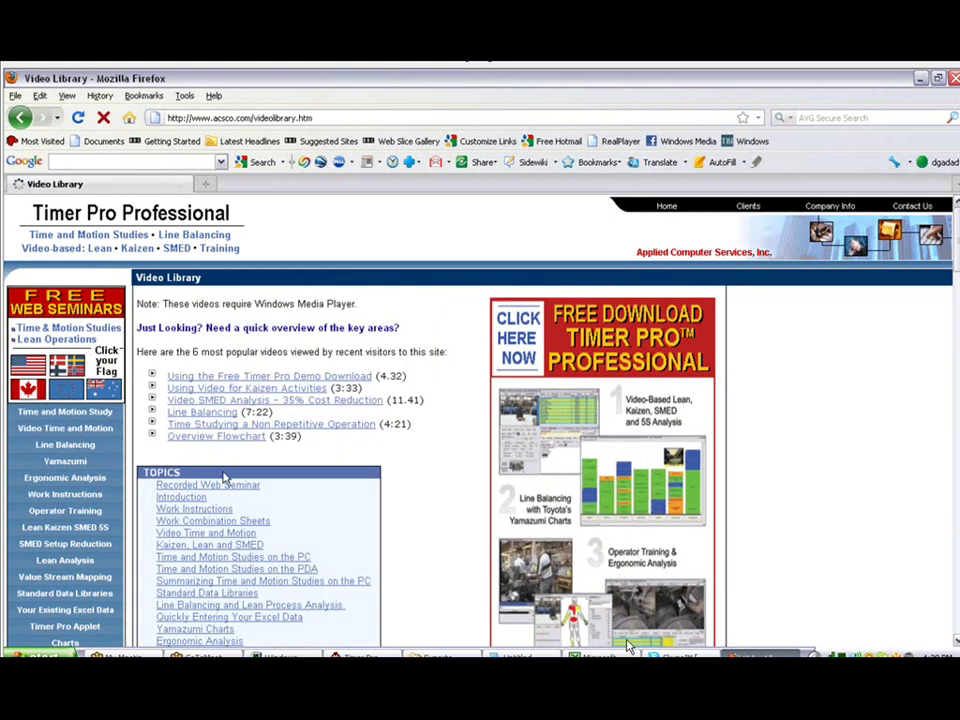
pyautogui.click(215, 593)
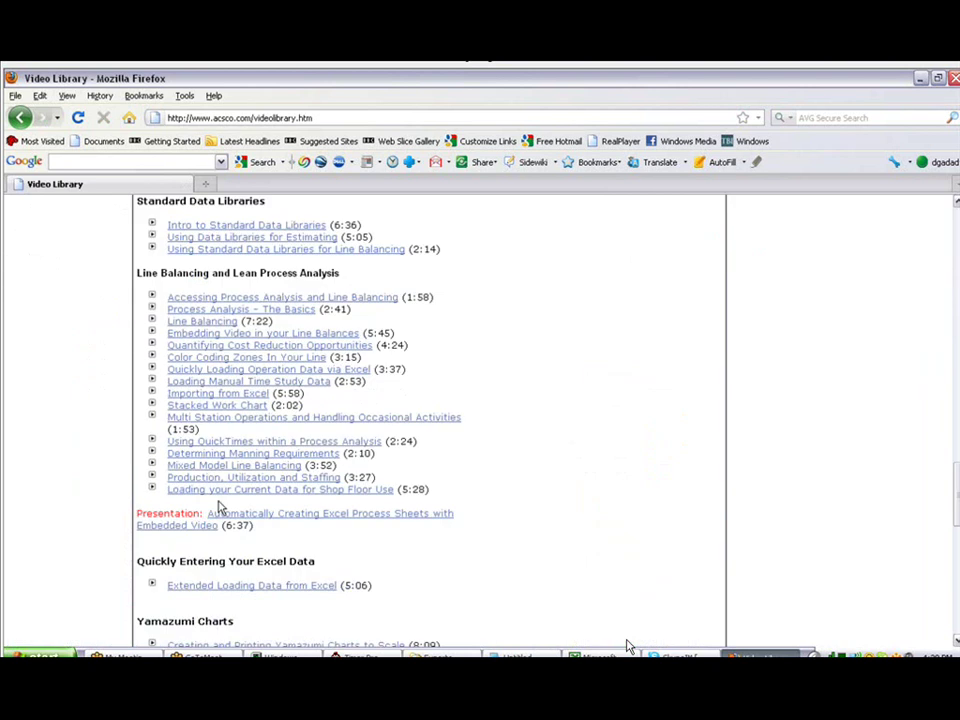